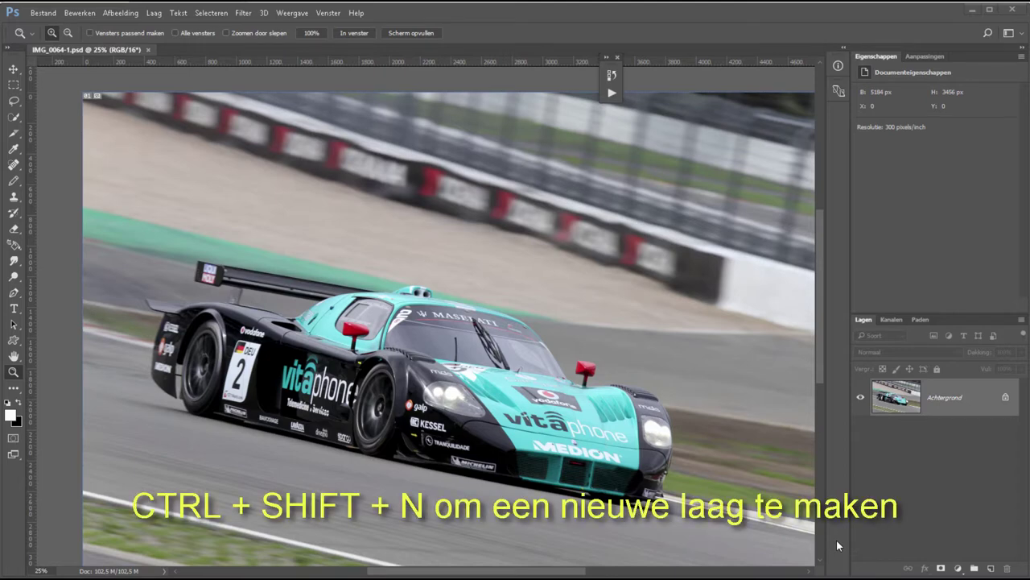
- Add a new empty layer named 'kader'
key(ctrl+shift+n)
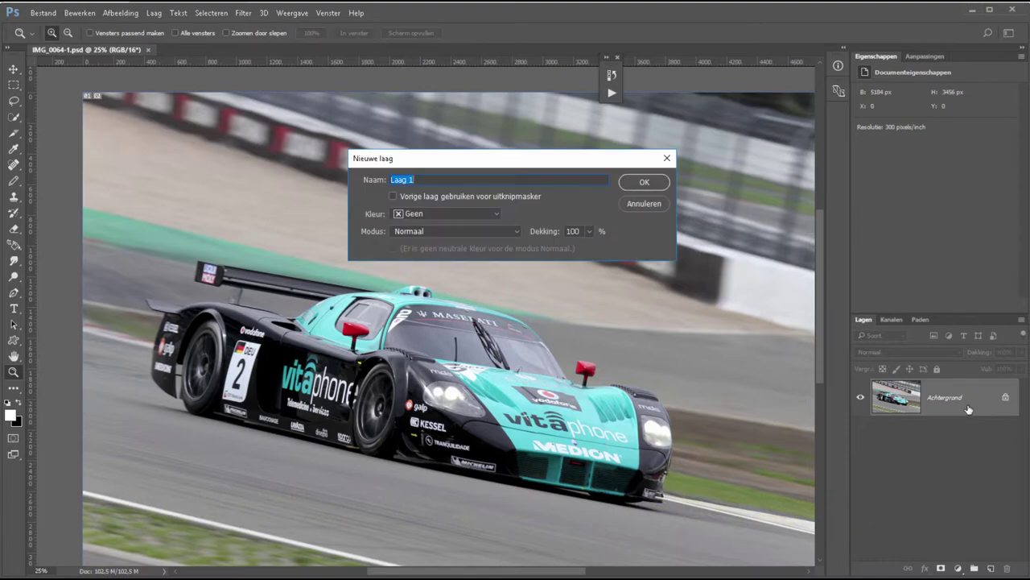
text(kader)
key(Return)
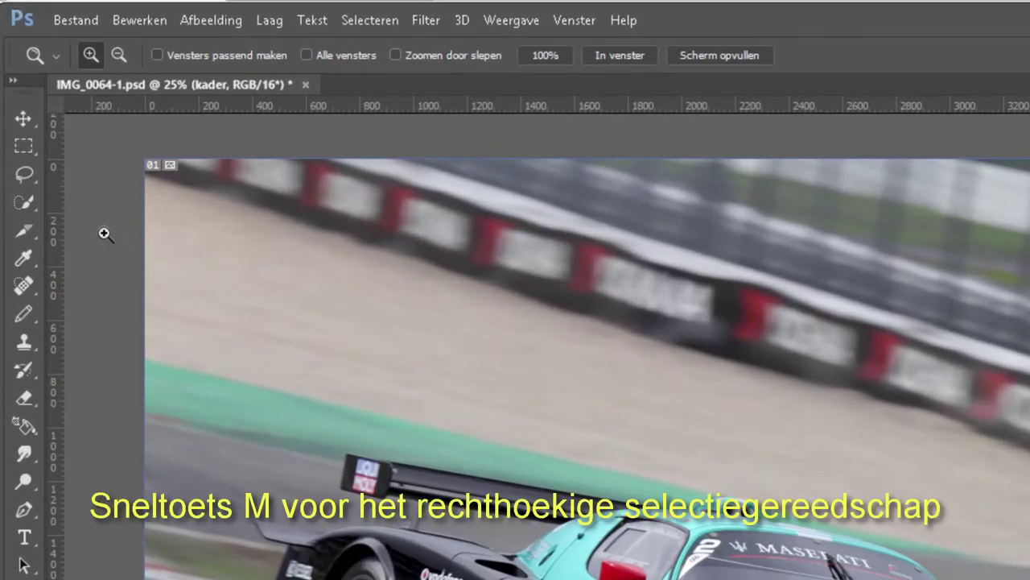
- Draw a fixed 3:2 rectangular marquee selection around the rear of the race car
key(m)
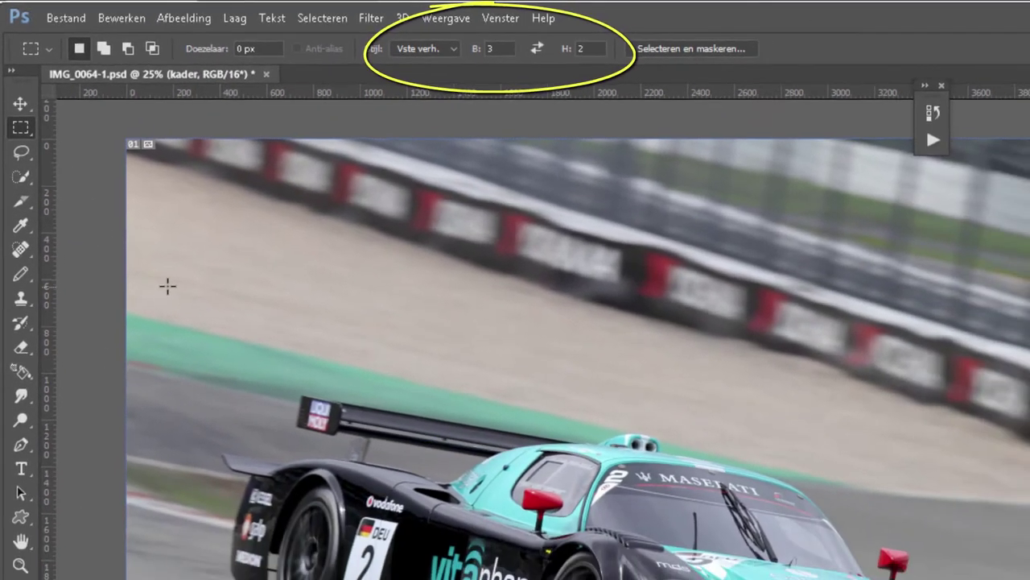
drag(101, 190, 544, 534)
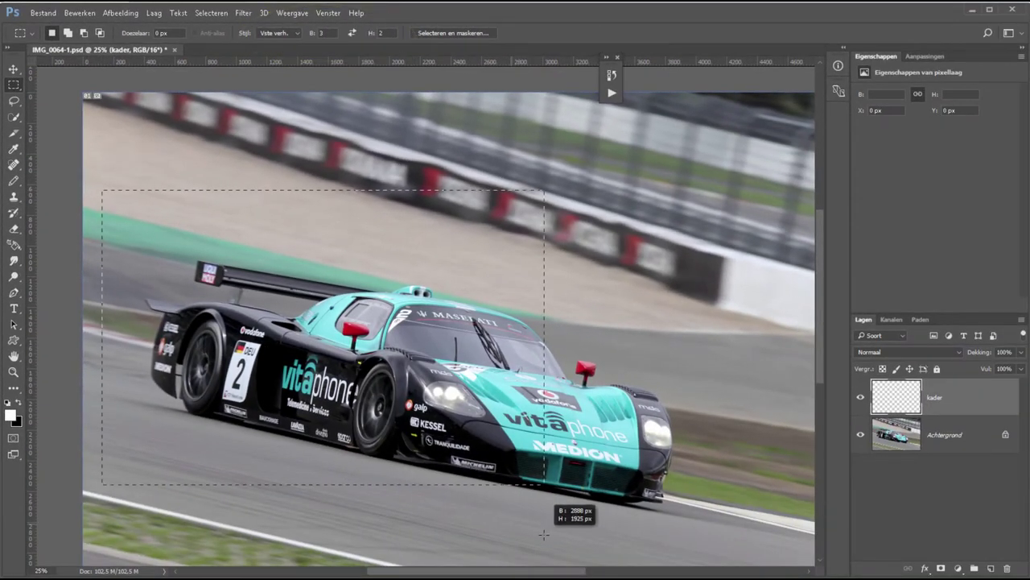
drag(544, 535, 524, 529)
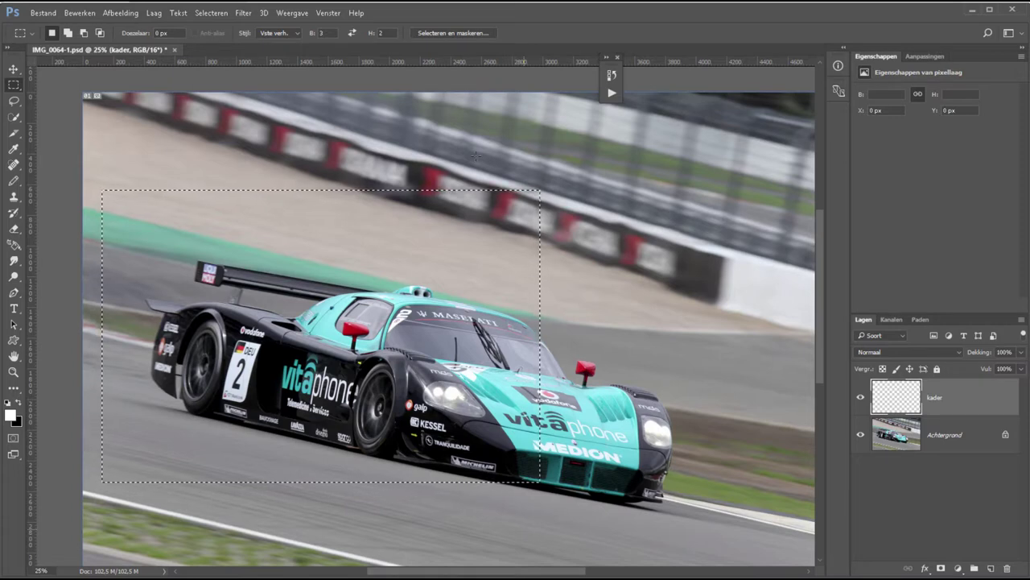
- Stroke the selection with a 65 px white border centered on the edge
right_click(499, 244)
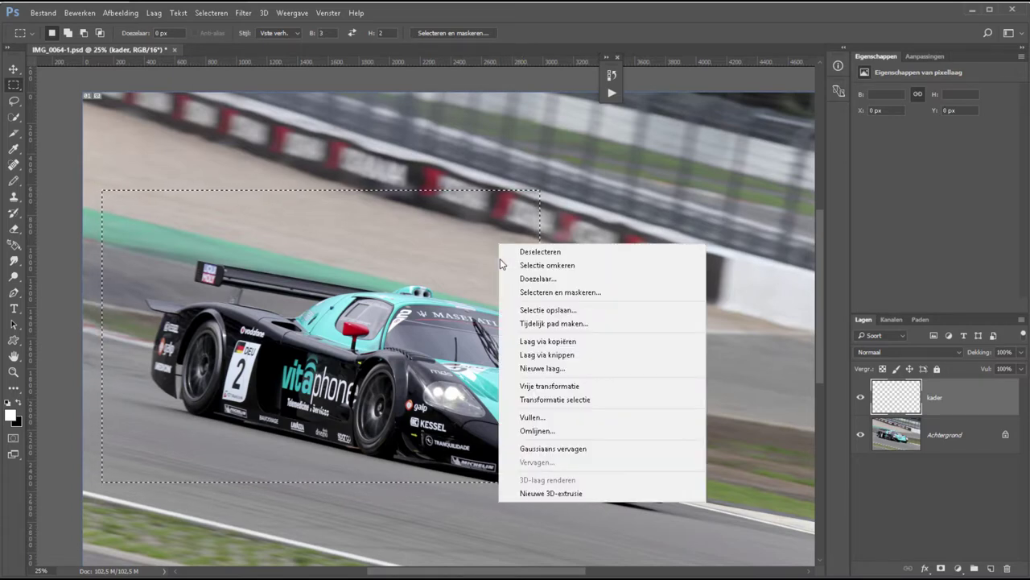
click(573, 431)
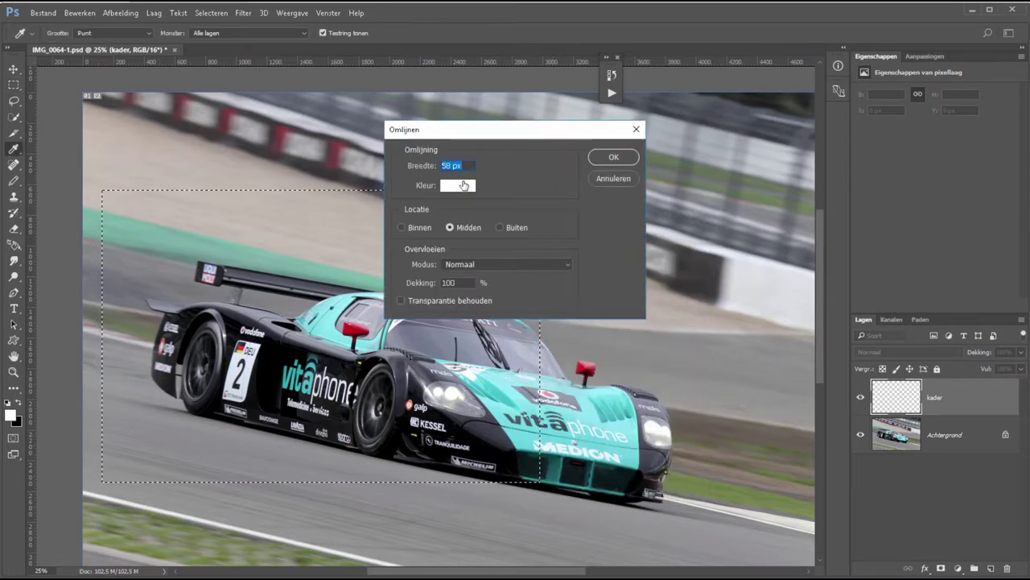
click(458, 185)
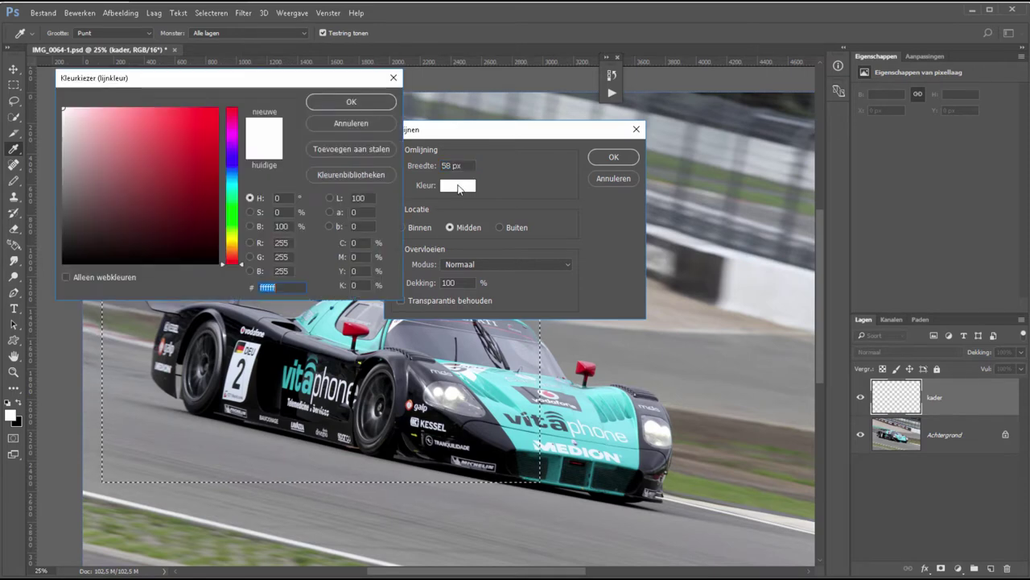
click(368, 125)
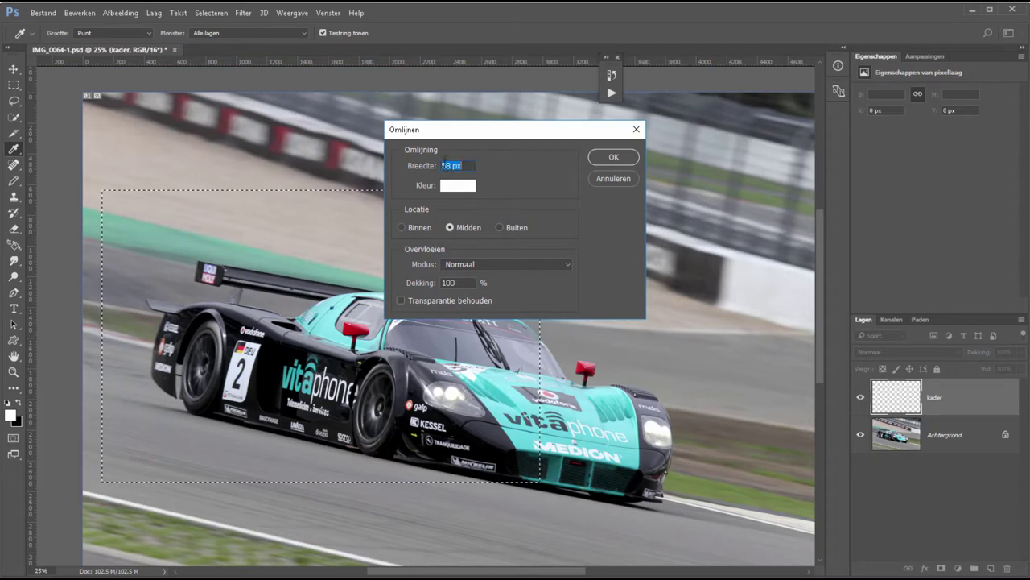
text(65)
click(613, 156)
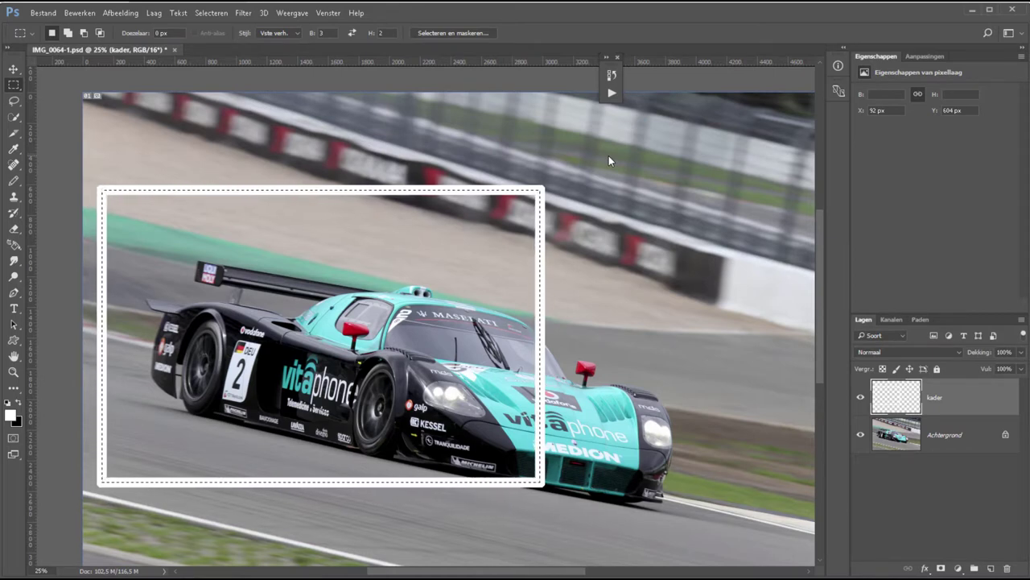
- Deselect and nudge the white frame slightly upward into position
key(ctrl+d)
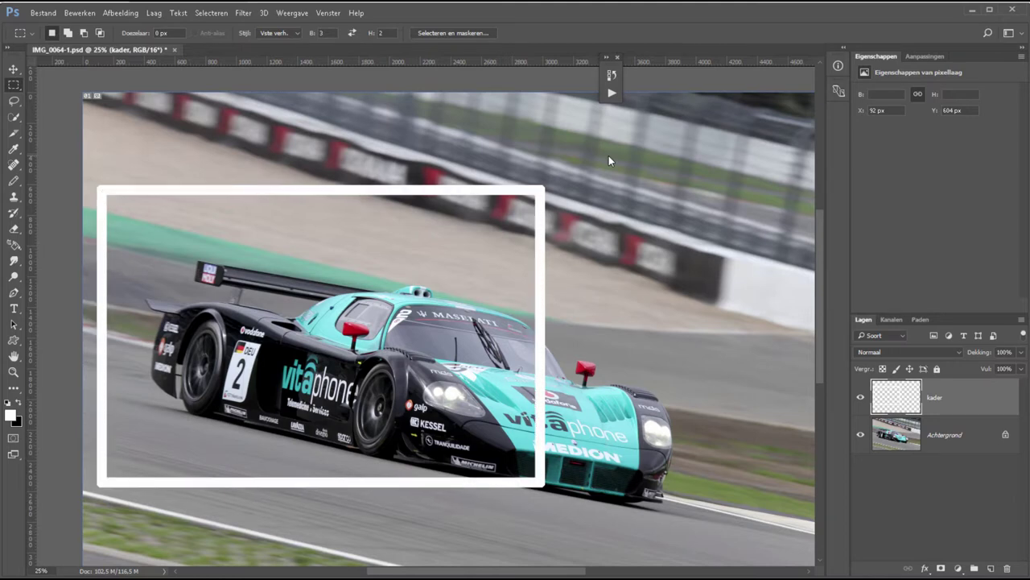
key(v)
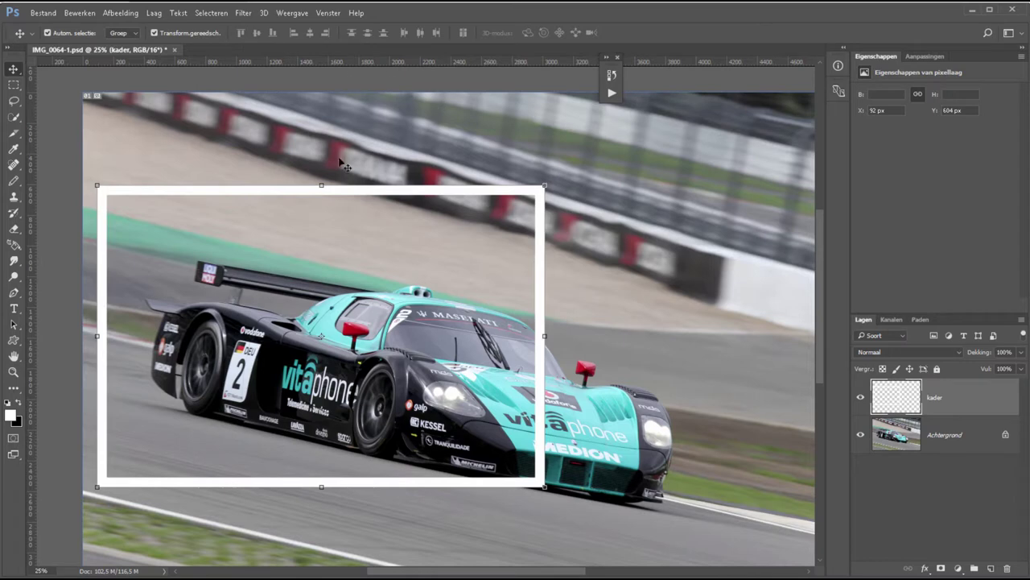
drag(355, 193, 349, 172)
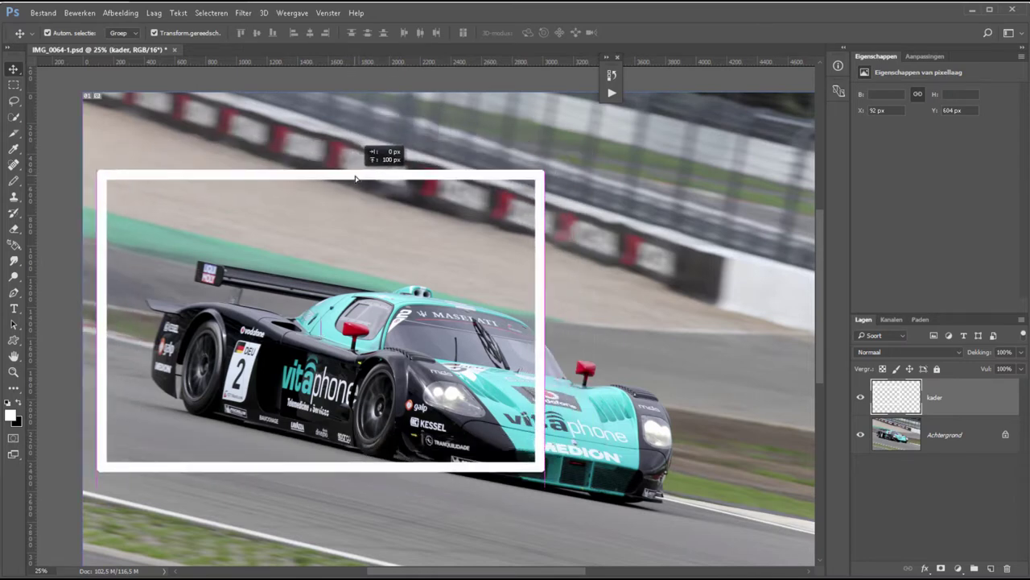
drag(348, 172, 351, 187)
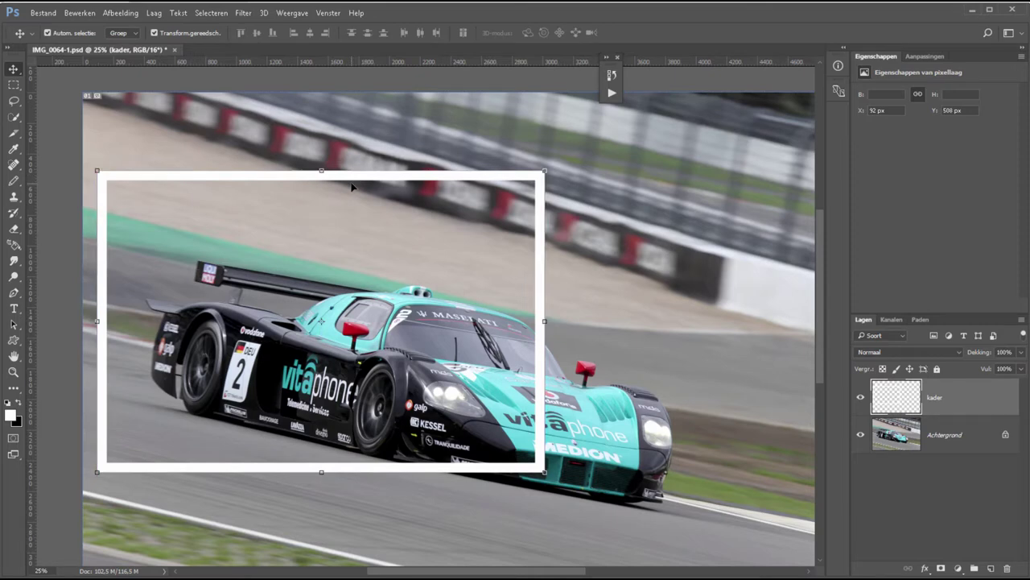
- Perspective-distort the frame so its left edge becomes taller
key(ctrl)
key(ctrl+t)
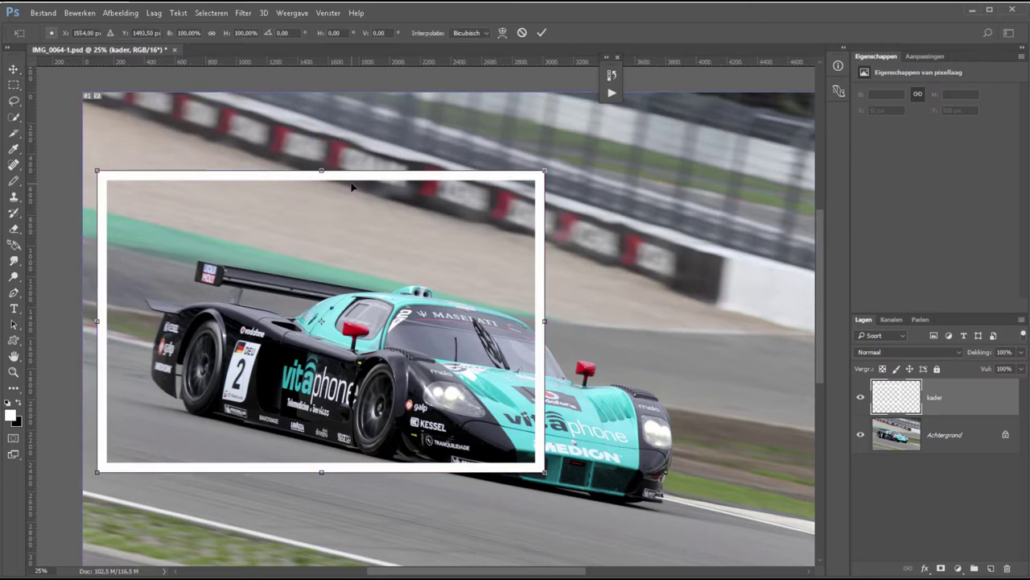
right_click(249, 180)
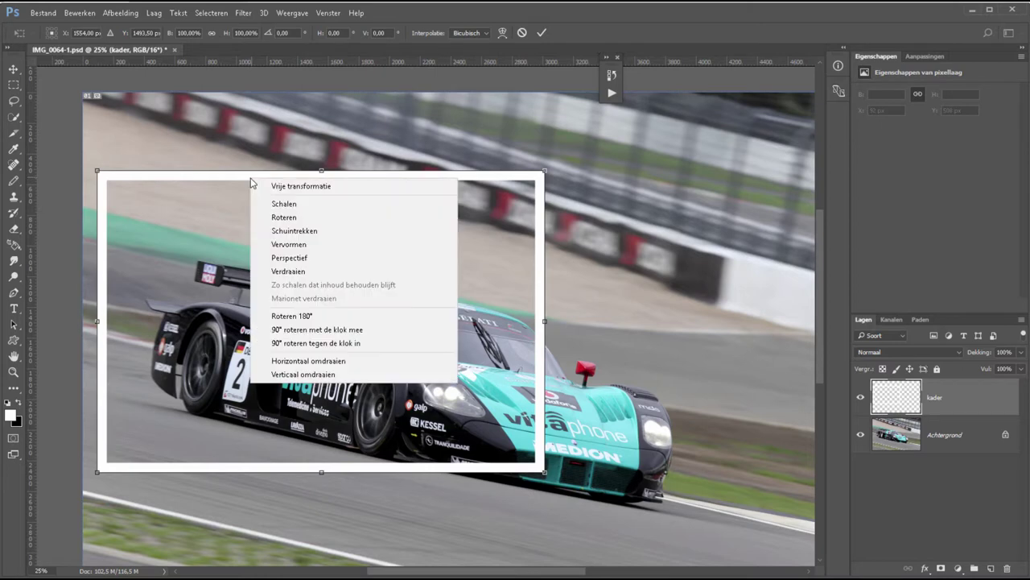
click(289, 258)
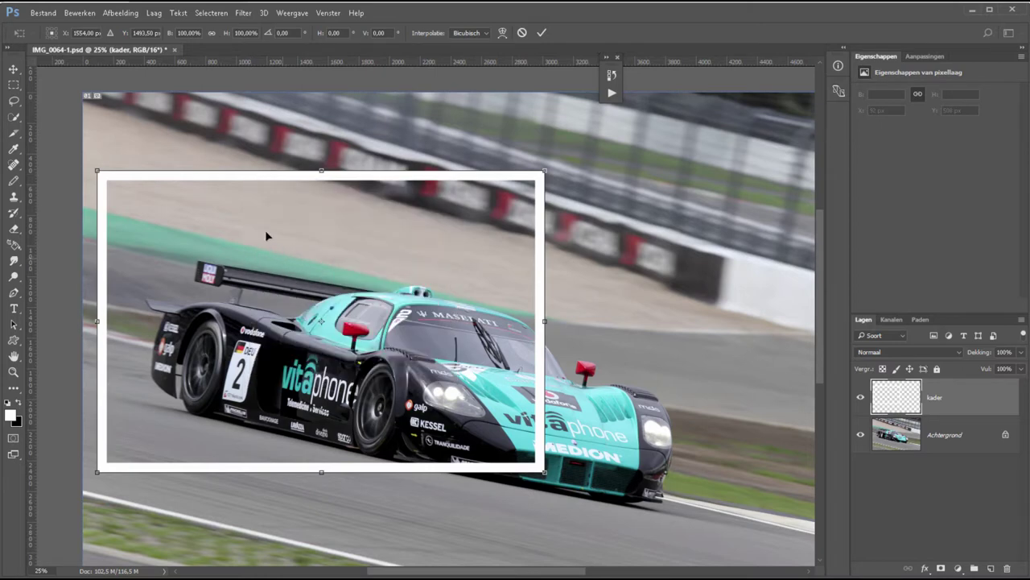
mouse_move(98, 170)
mouse_down()
mouse_move(104, 112)
mouse_move(121, 123)
mouse_up()
drag(353, 158, 352, 184)
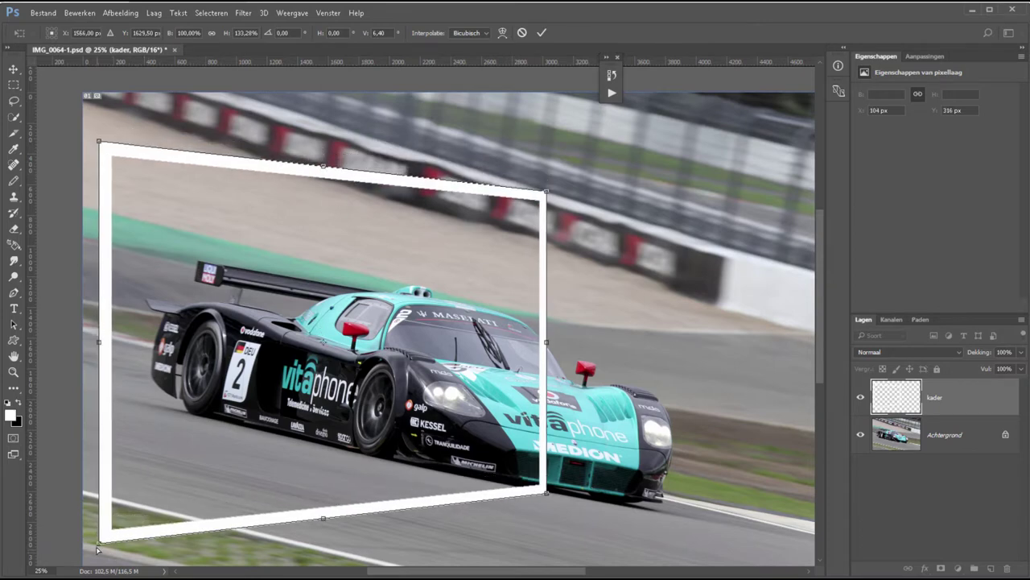
drag(99, 545, 101, 529)
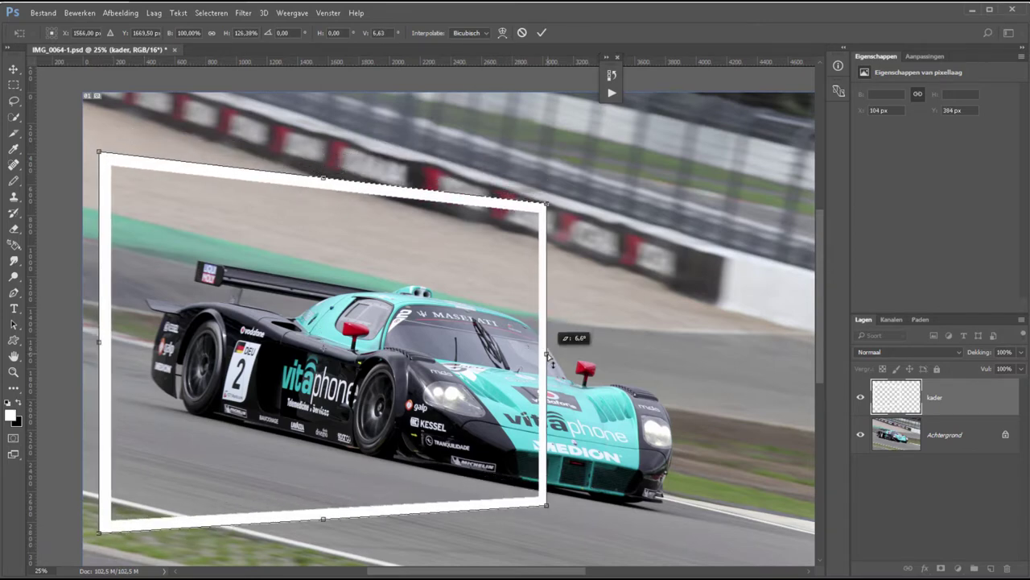
drag(381, 184, 391, 182)
- Pull the frame's top and bottom edges inward with free transform and commit
right_click(392, 183)
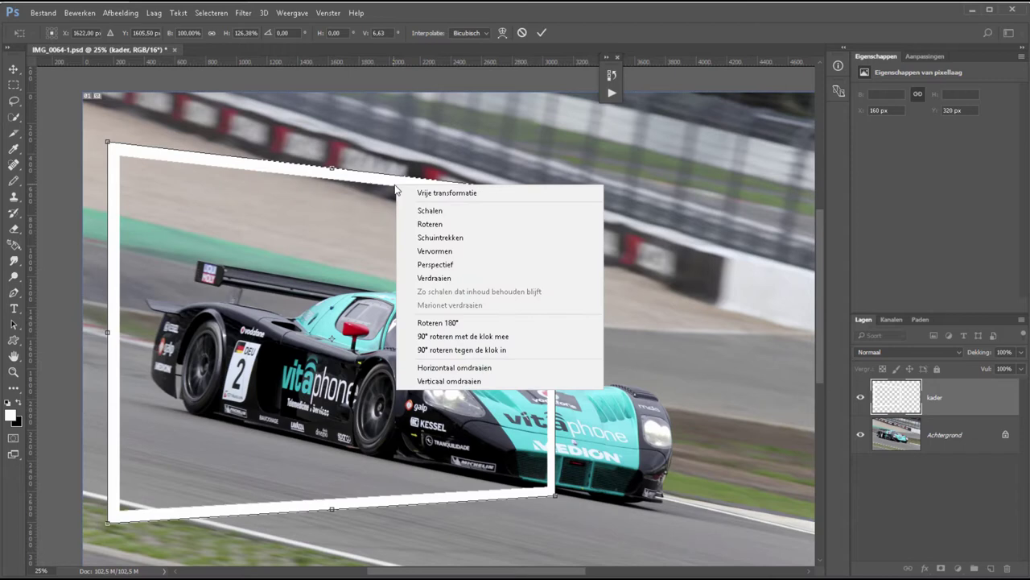
click(438, 196)
drag(332, 169, 332, 199)
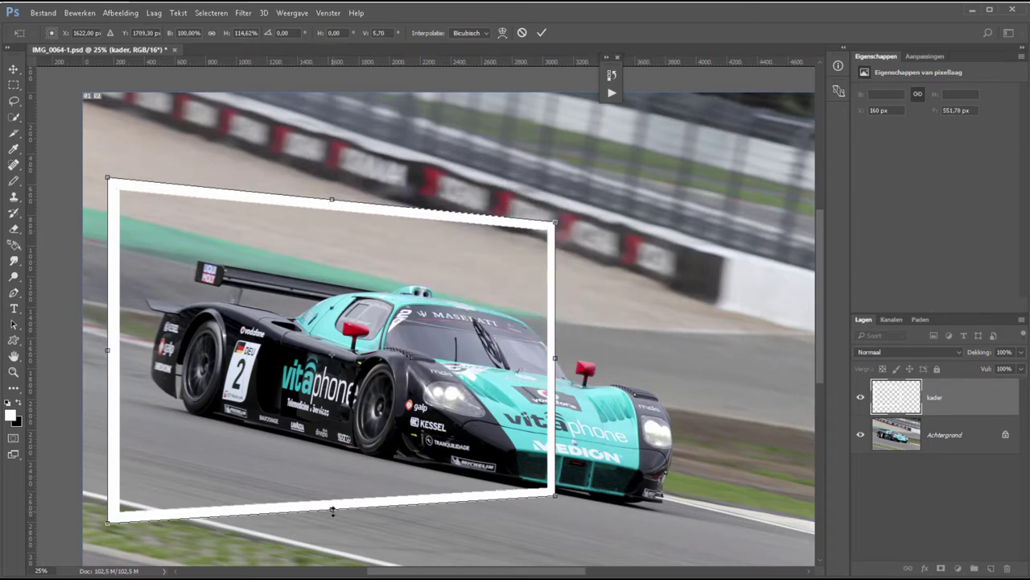
drag(332, 510, 335, 488)
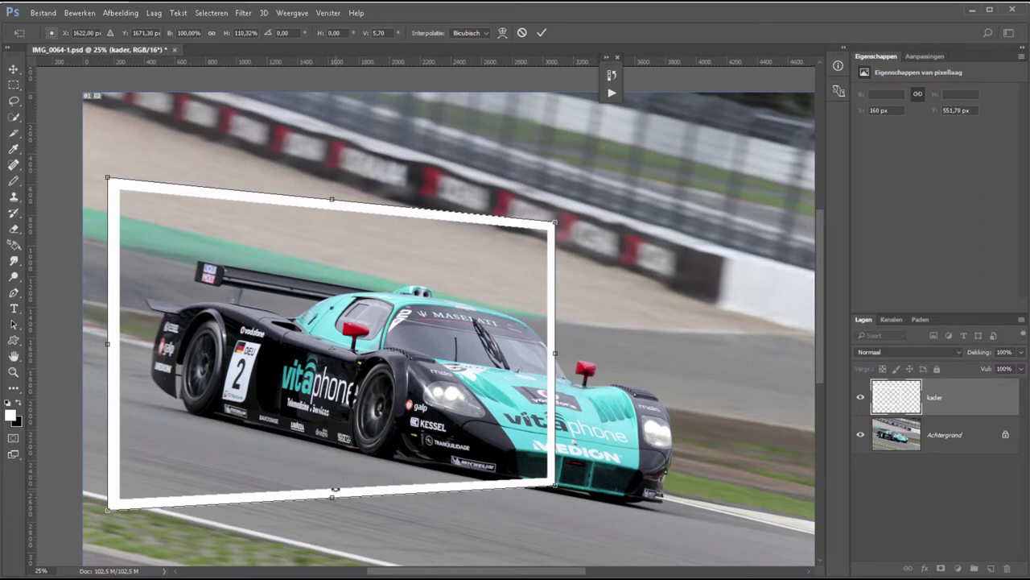
click(541, 33)
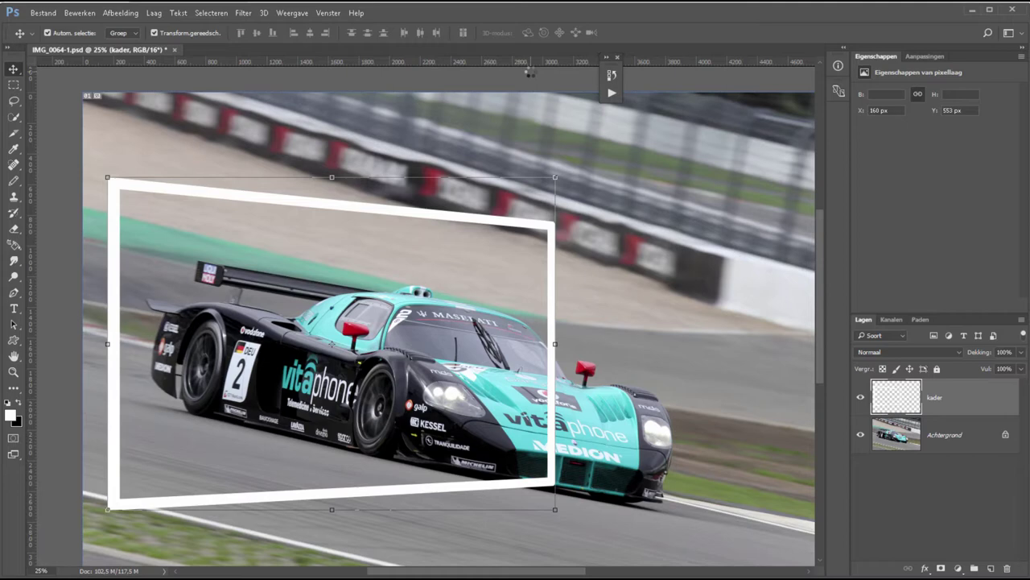
- Zoom in on the frame edge and set the kader layer opacity to 63%
key(z)
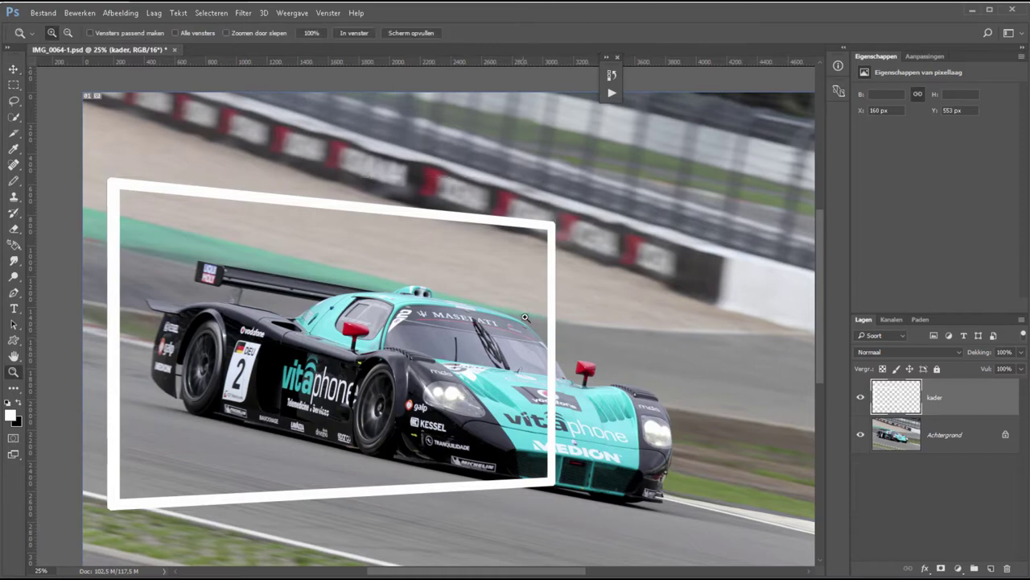
drag(525, 316, 572, 396)
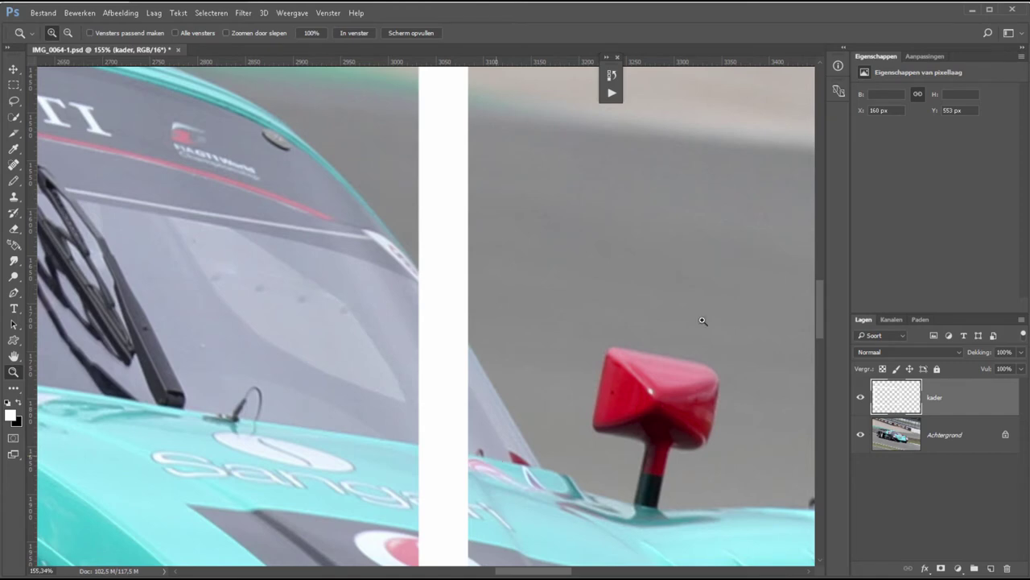
click(860, 397)
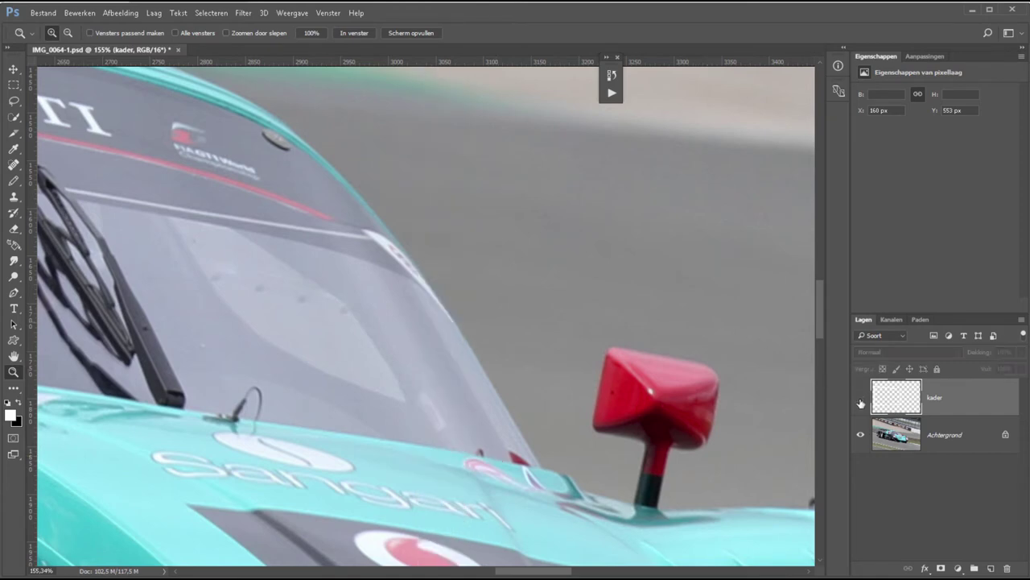
click(860, 397)
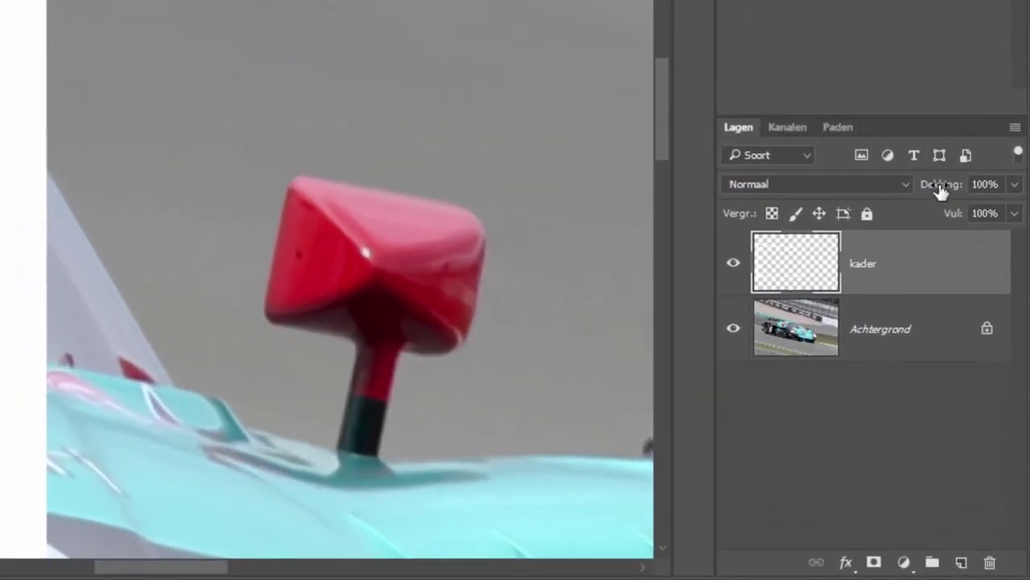
drag(940, 187, 931, 191)
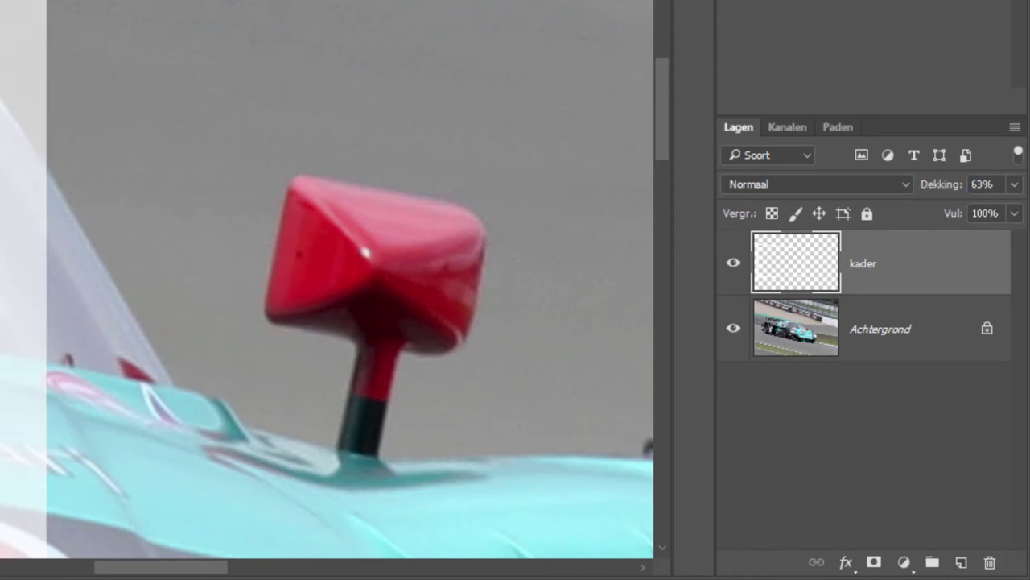
drag(8, 8, 127, 206)
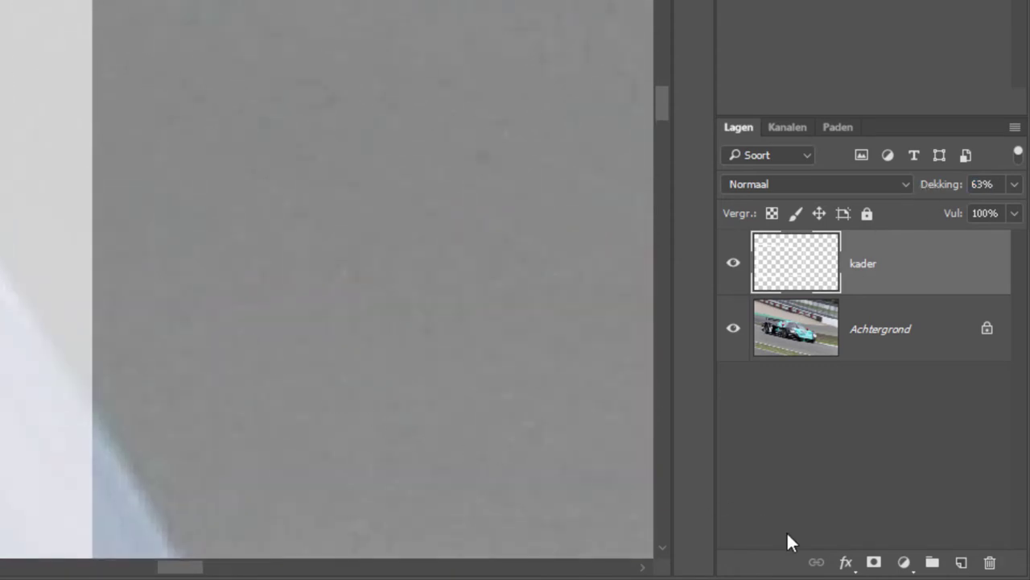
- Add a layer mask to kader and set up a 14 px brush
click(874, 566)
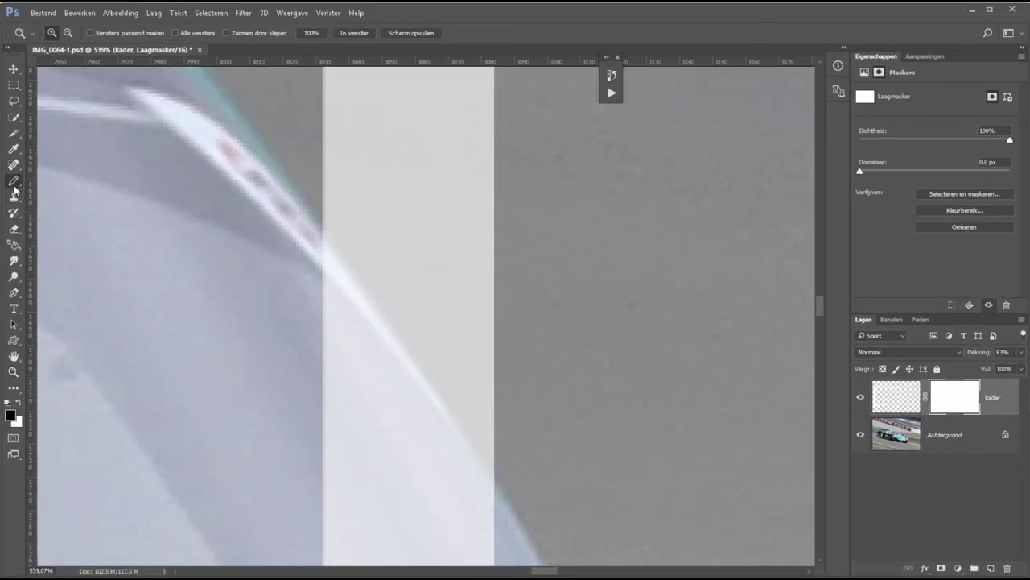
right_click(14, 184)
click(61, 180)
right_click(385, 410)
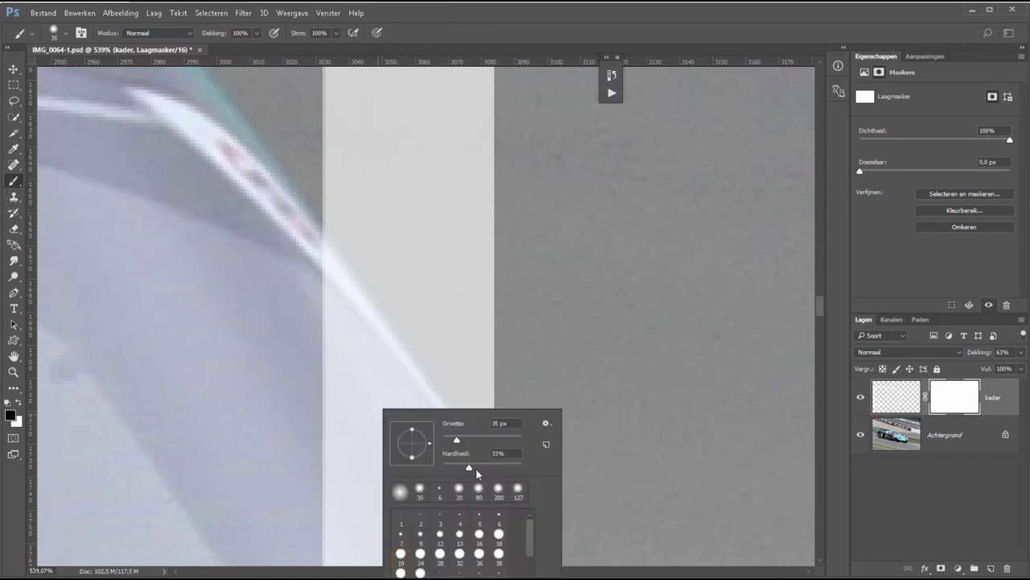
drag(455, 440, 448, 441)
- Paint black on the mask along the windshield edge, then restore opacity to 100%
drag(318, 338, 338, 357)
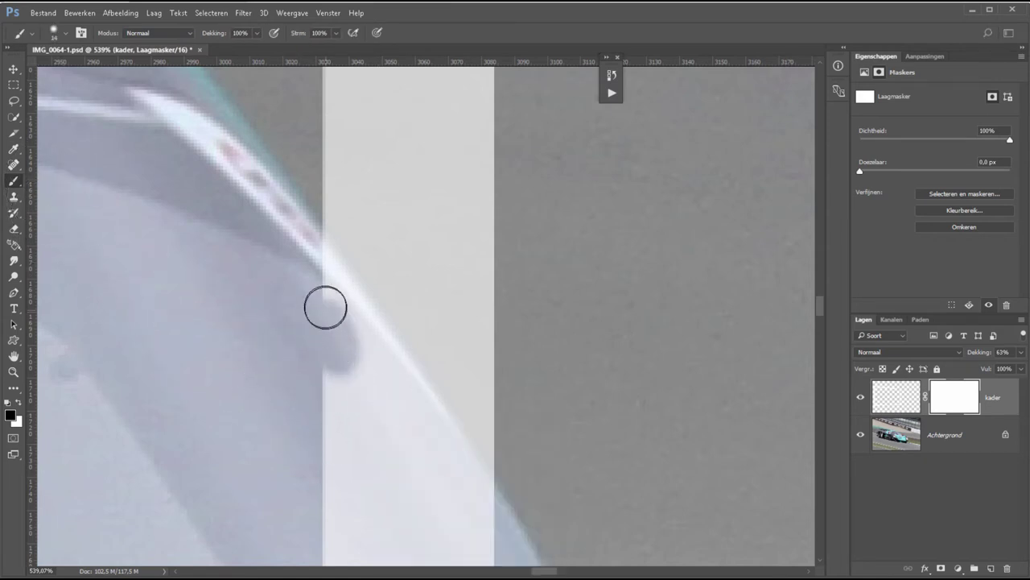
mouse_move(326, 302)
mouse_down()
mouse_move(463, 496)
mouse_move(285, 232)
mouse_up()
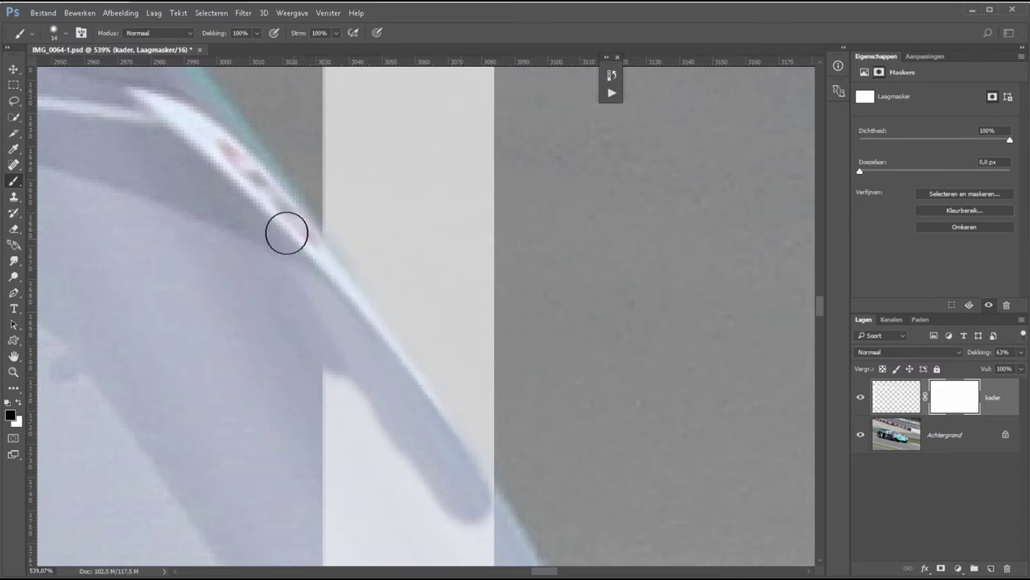
drag(367, 367, 481, 494)
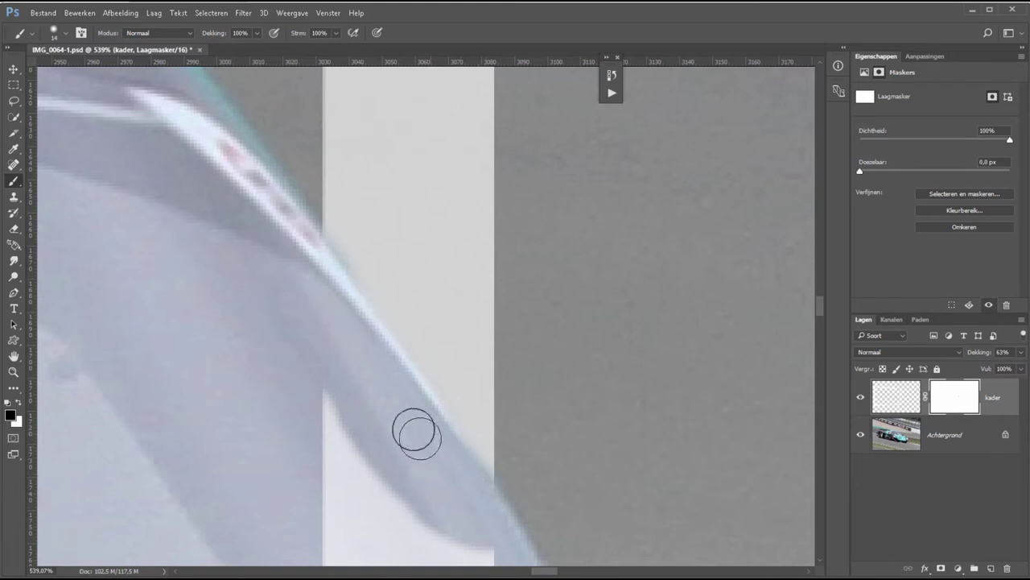
drag(980, 354, 1024, 366)
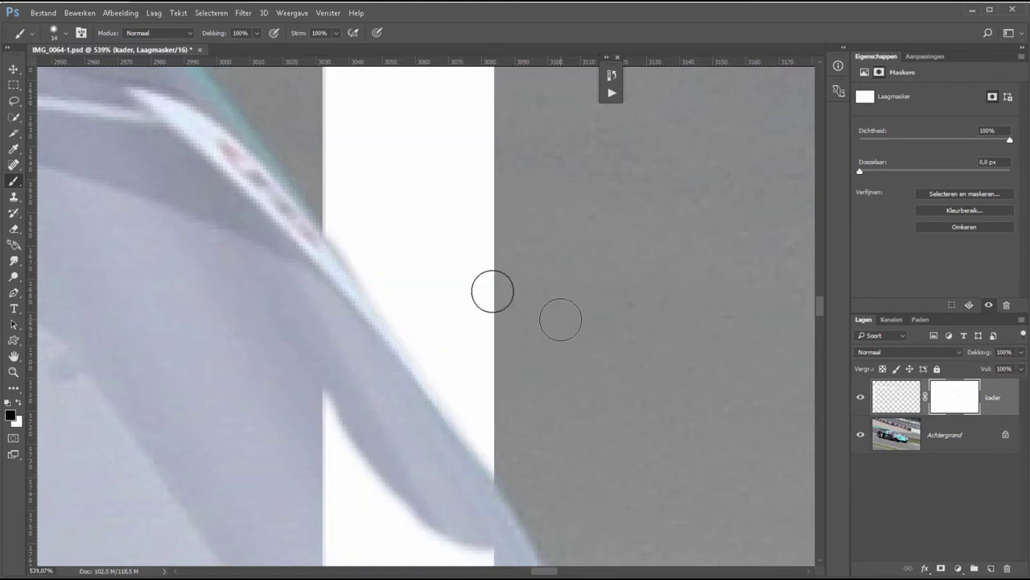
- Refine the mask with a smaller pencil where the bar overlaps the car body
key(x)
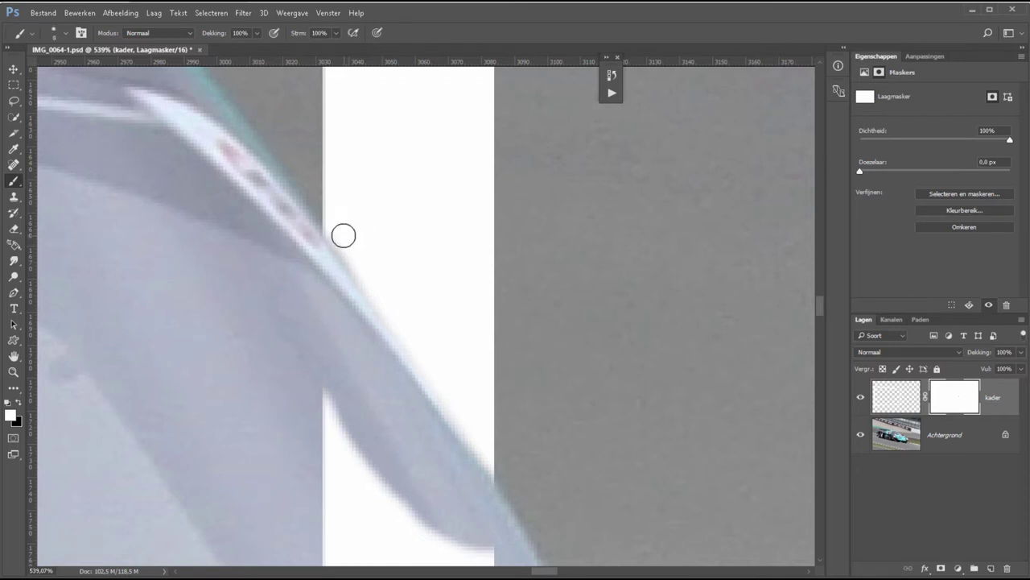
key(bracketleft)
key(x)
key(z)
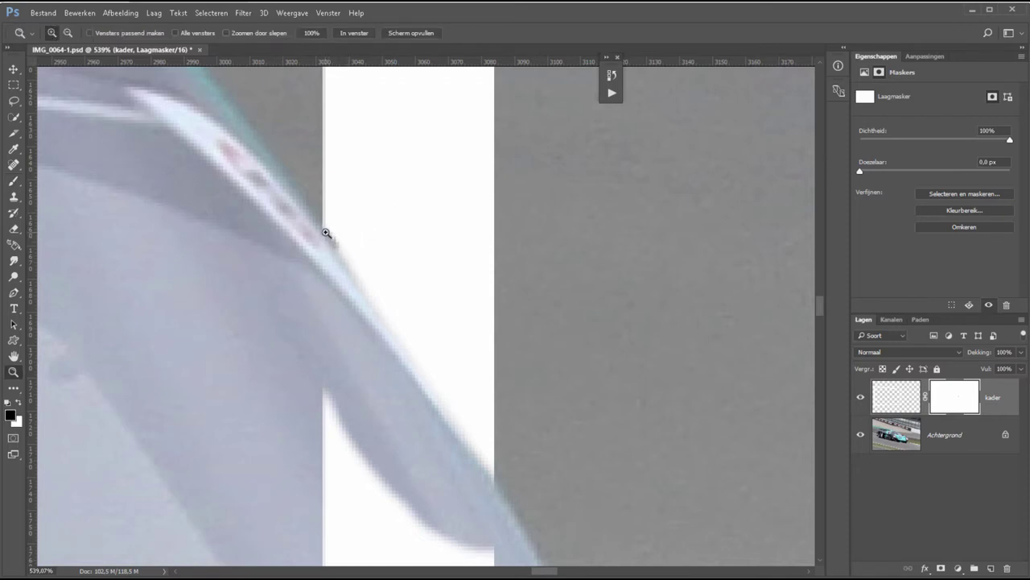
key(b)
key(x)
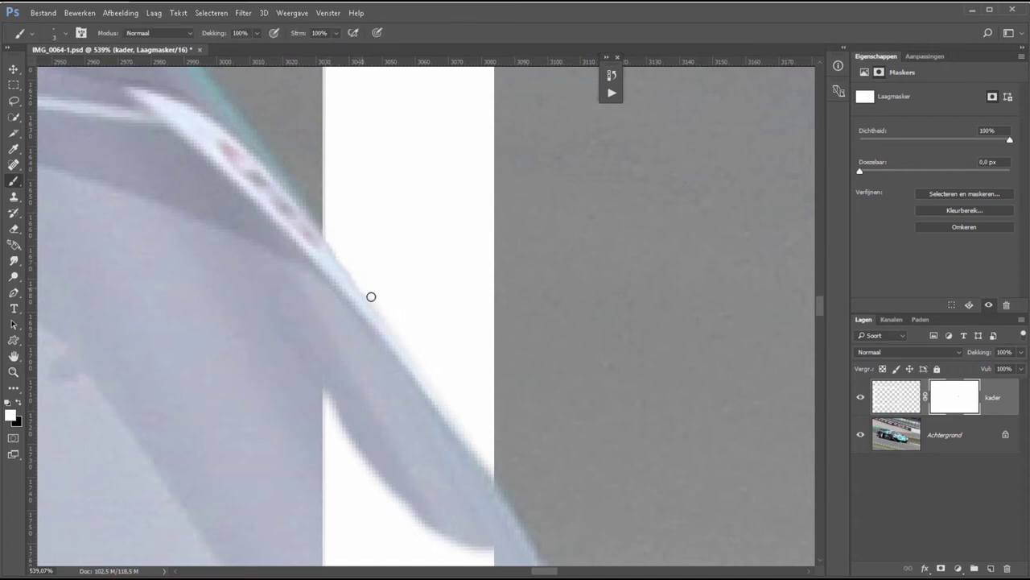
drag(446, 191, 478, 0)
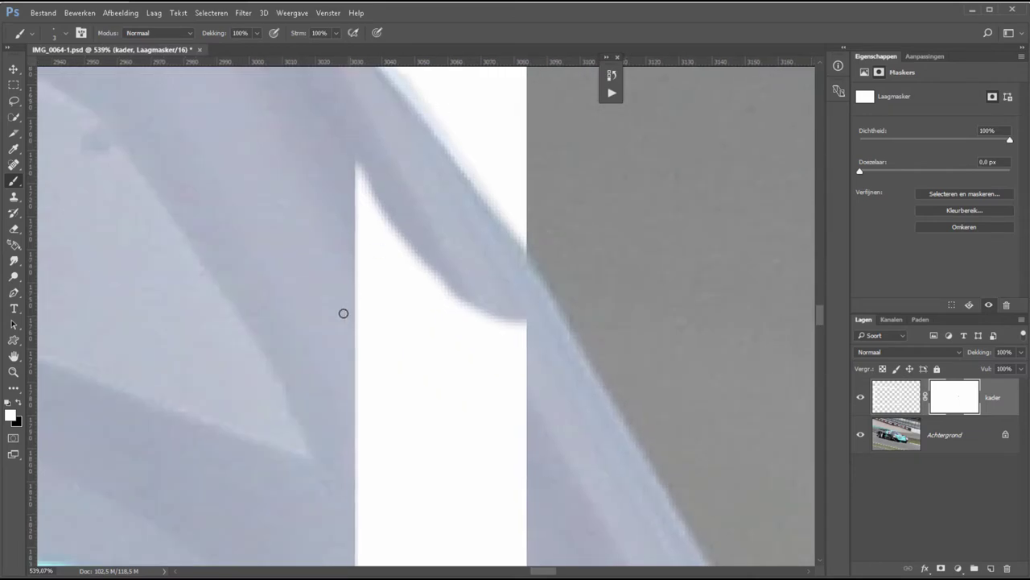
key(shift+b)
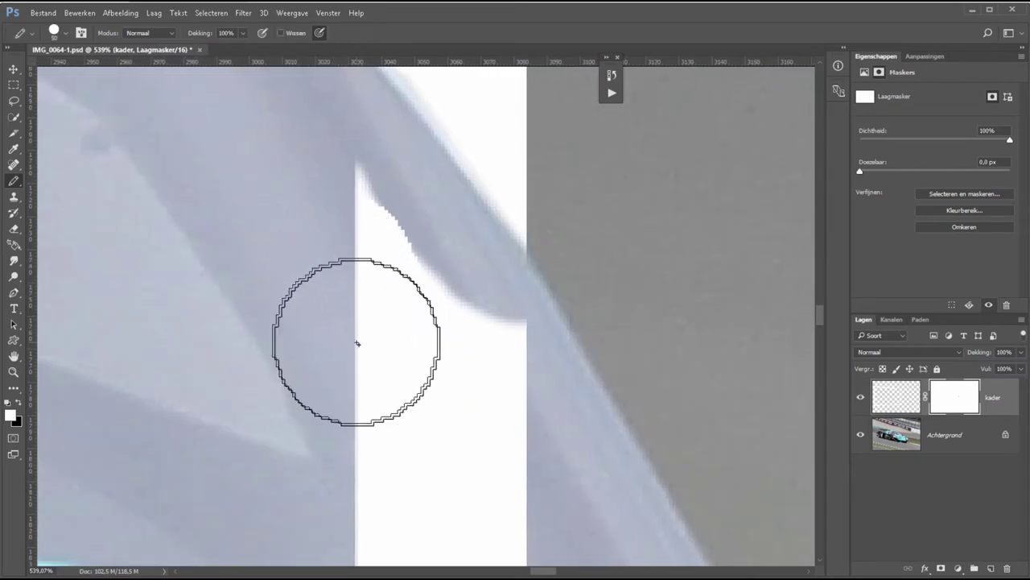
mouse_move(357, 341)
mouse_down()
mouse_move(469, 392)
mouse_move(396, 442)
mouse_up()
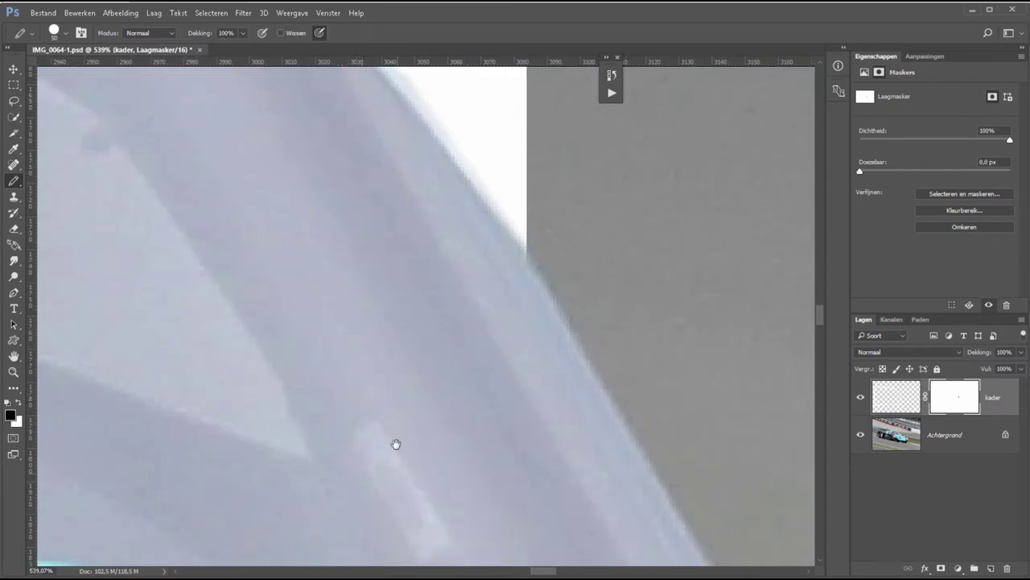
key(ctrl+minus)
key(ctrl+minus)
scroll(587, 274, down, 2)
key(ctrl+1)
- Hide the vertical bar down to the bumper and lower kader opacity to inspect it
key(ctrl+minus)
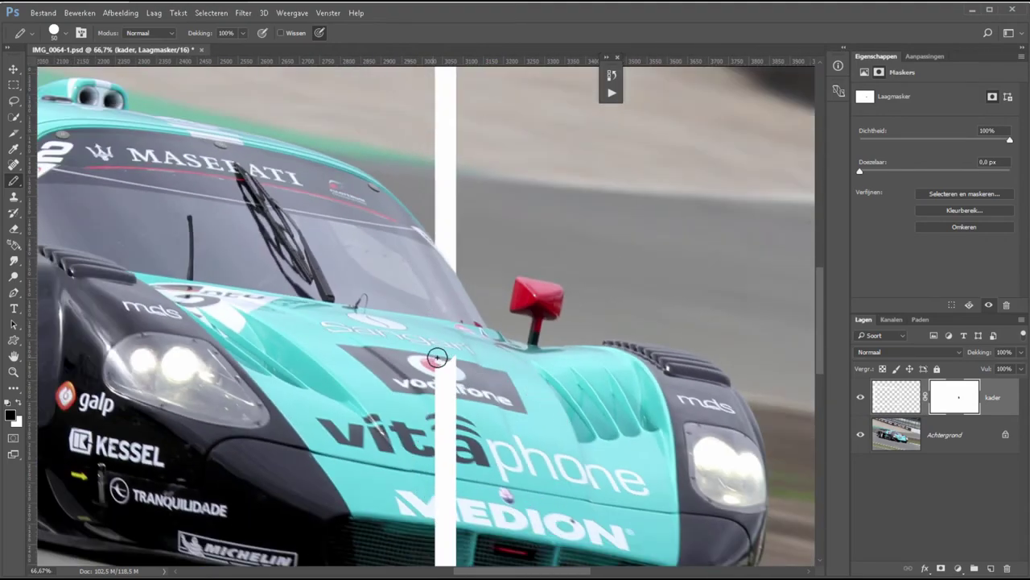
mouse_move(439, 394)
mouse_down()
mouse_move(439, 529)
mouse_move(482, 235)
mouse_up()
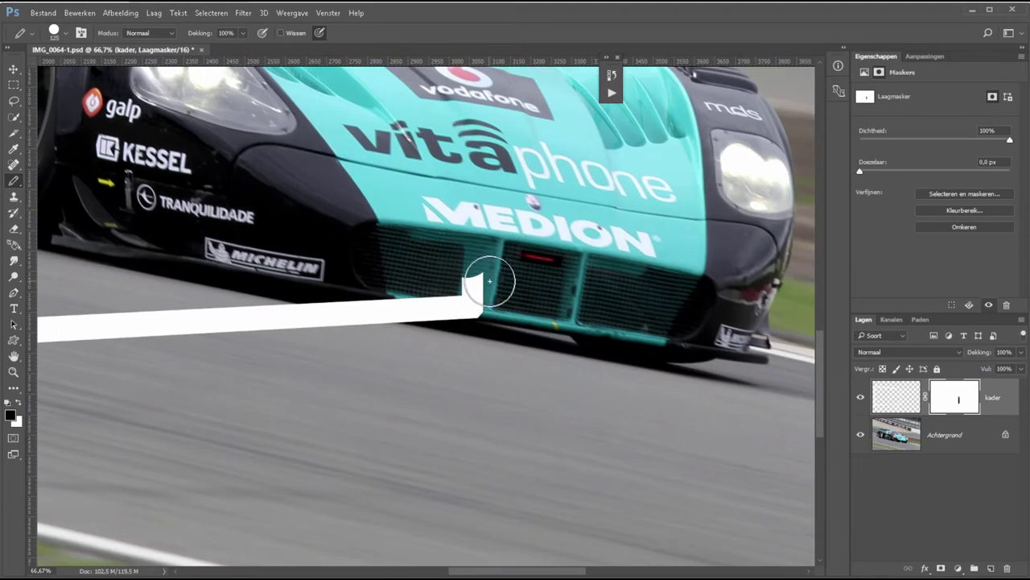
key(z)
drag(280, 246, 555, 372)
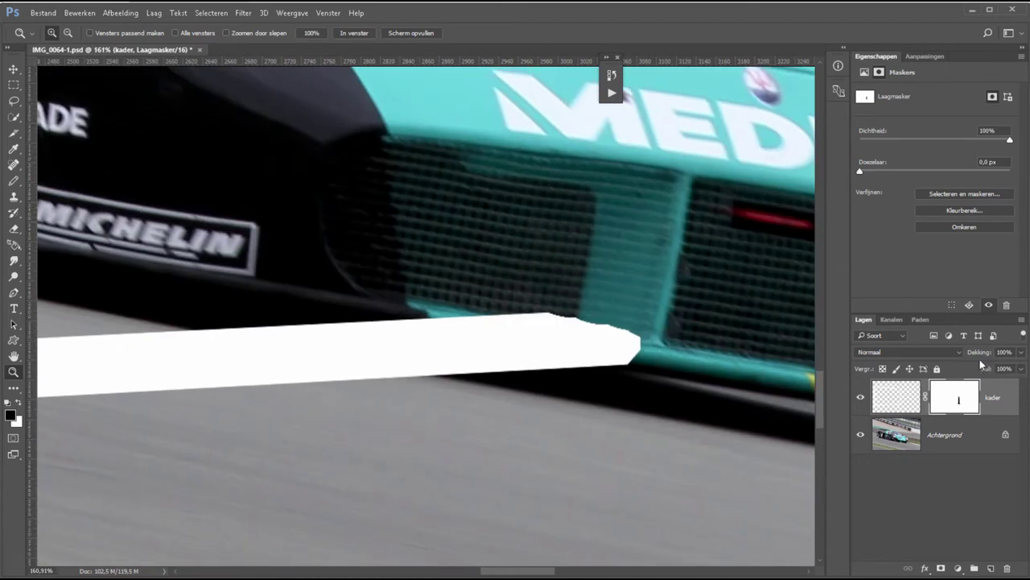
drag(982, 357, 940, 366)
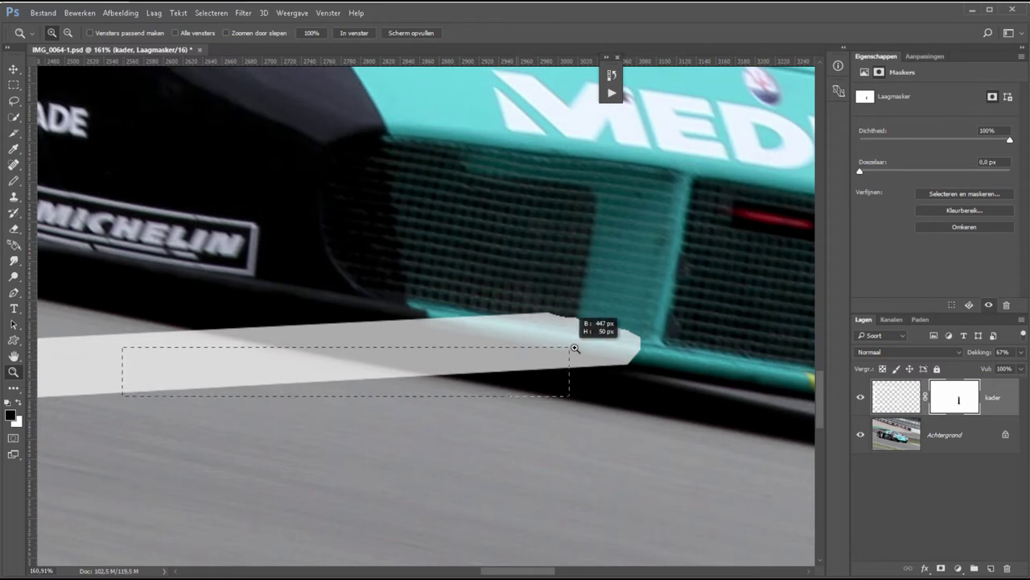
drag(128, 390, 577, 341)
- Mask the bottom bar behind the bumper's edge out to the image edge
key(b)
key(shift+b)
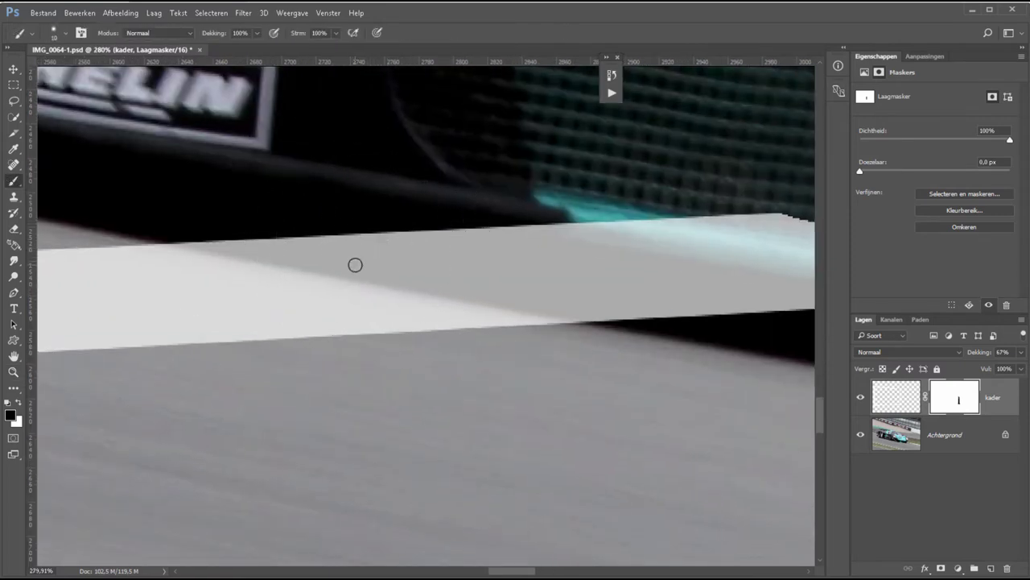
key(bracketright)
mouse_move(363, 265)
mouse_down()
mouse_move(272, 239)
mouse_move(223, 239)
mouse_move(621, 322)
mouse_move(605, 278)
mouse_move(809, 300)
mouse_up()
drag(969, 354, 998, 354)
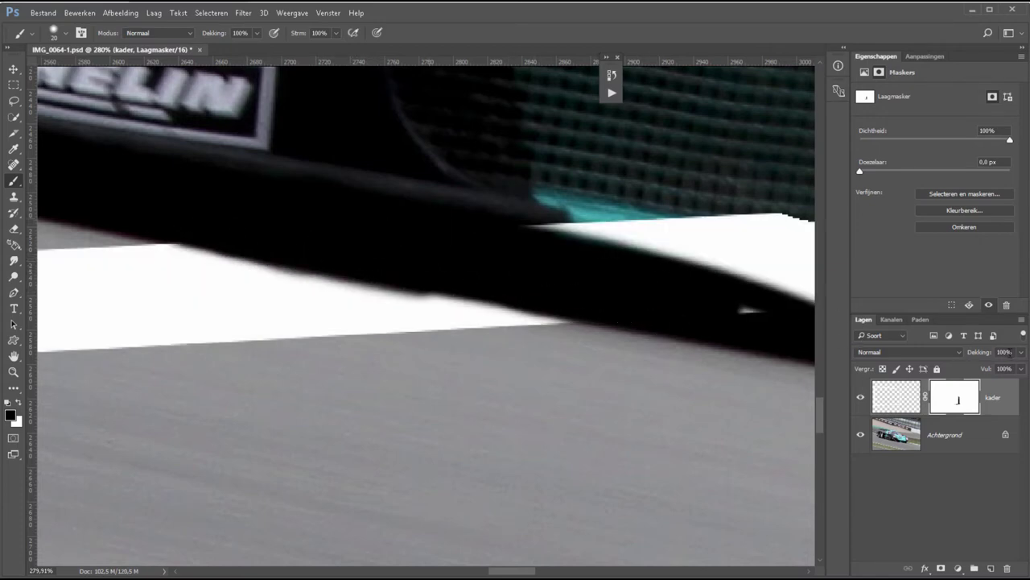
- Restore the bar's edge in white, erase leftover streaks, and fit the image on screen
key(x)
key(bracketleft)
key(bracketleft)
drag(189, 251, 427, 306)
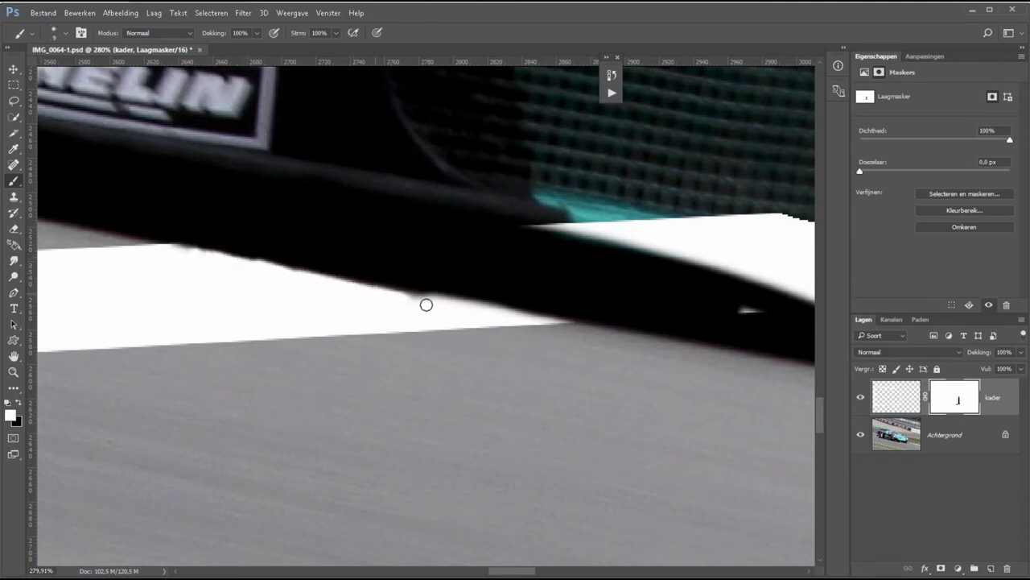
key(x)
key(x)
key(x)
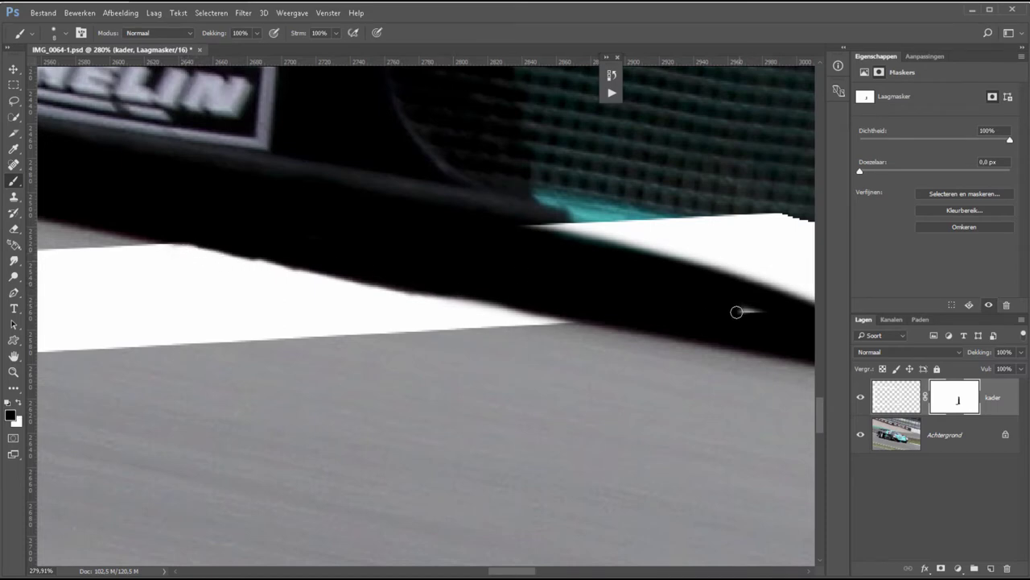
drag(765, 308, 724, 303)
scroll(718, 301, down, 2)
scroll(717, 298, down, 3)
scroll(501, 300, down, 1)
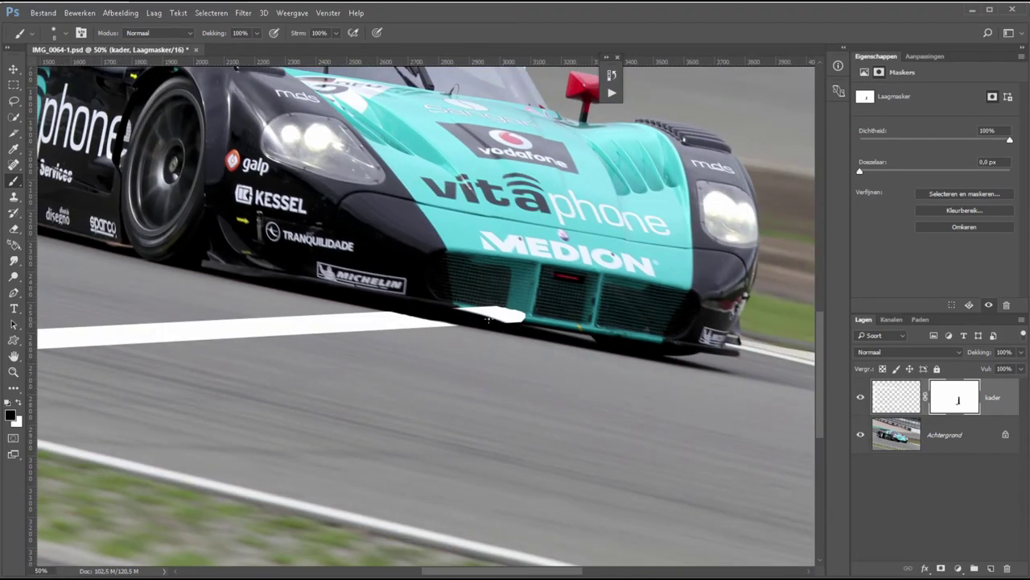
key(shift+b)
drag(472, 298, 501, 306)
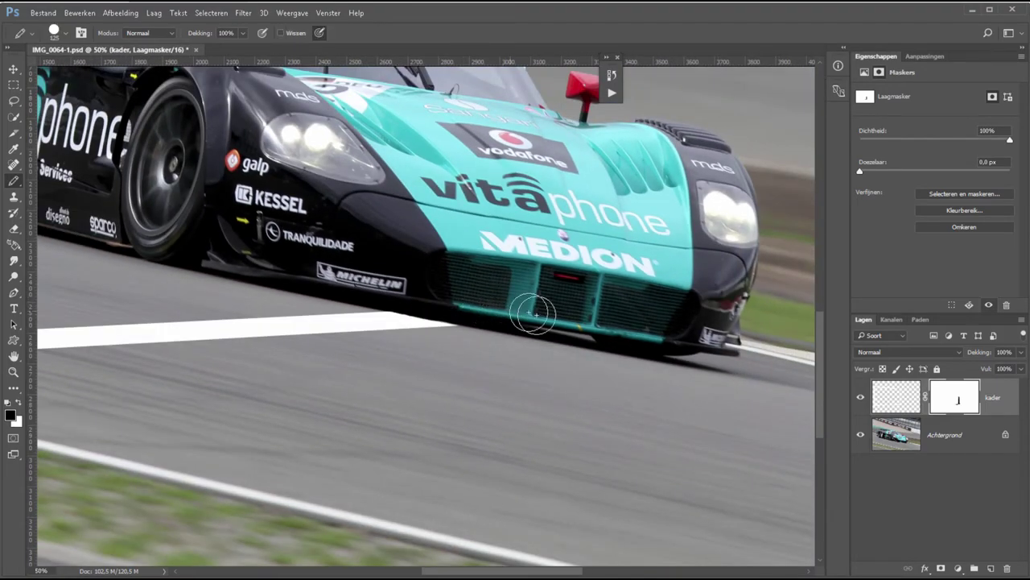
key(ctrl+0)
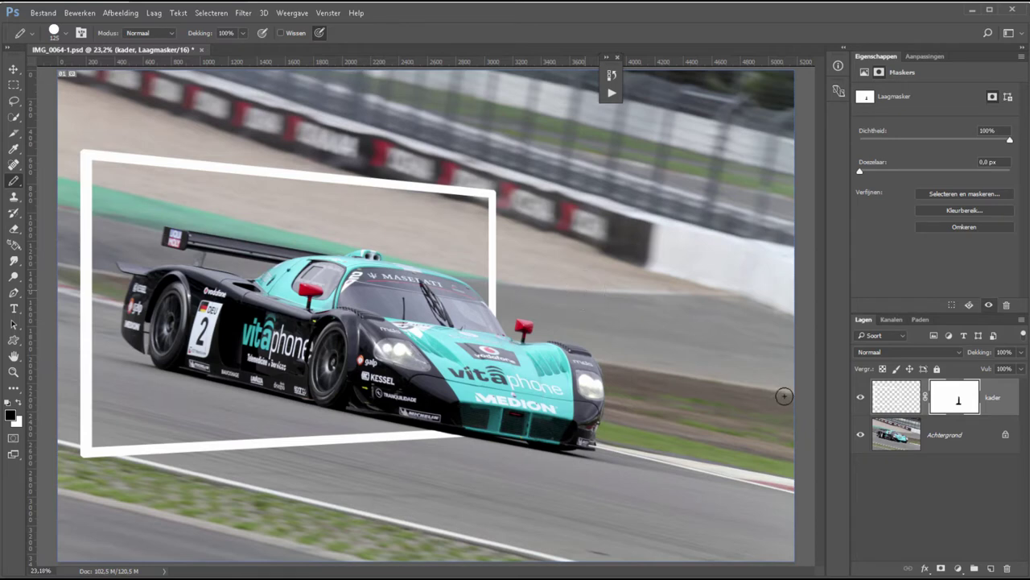
- Duplicate the Achtergrond layer and zoom in on the car and frame
click(953, 437)
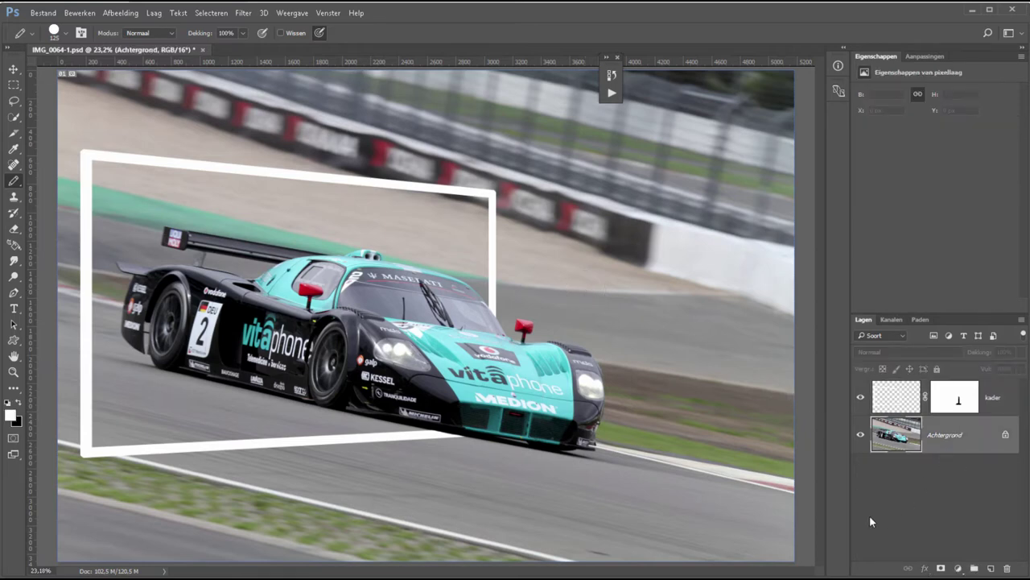
key(ctrl+j)
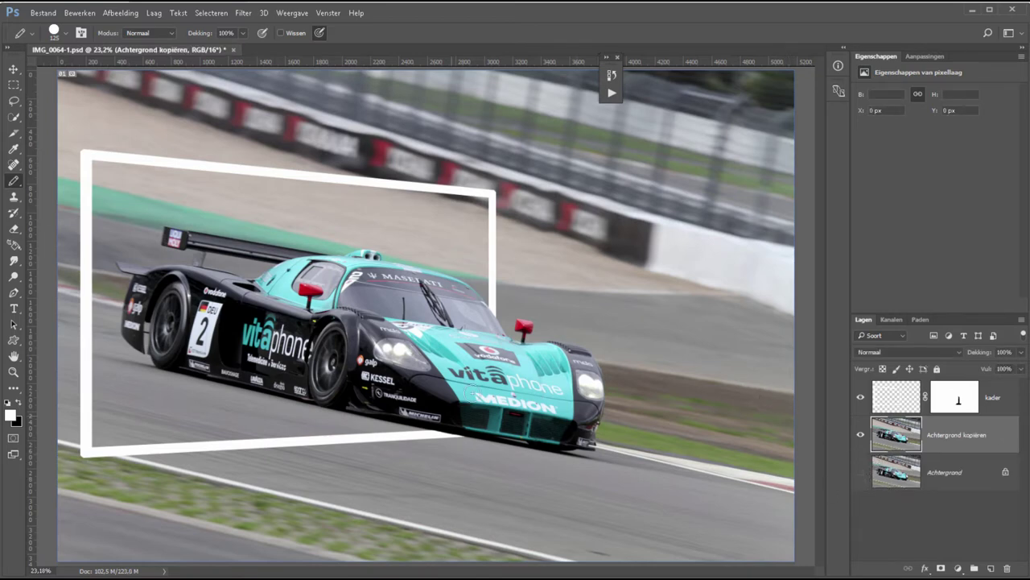
key(z)
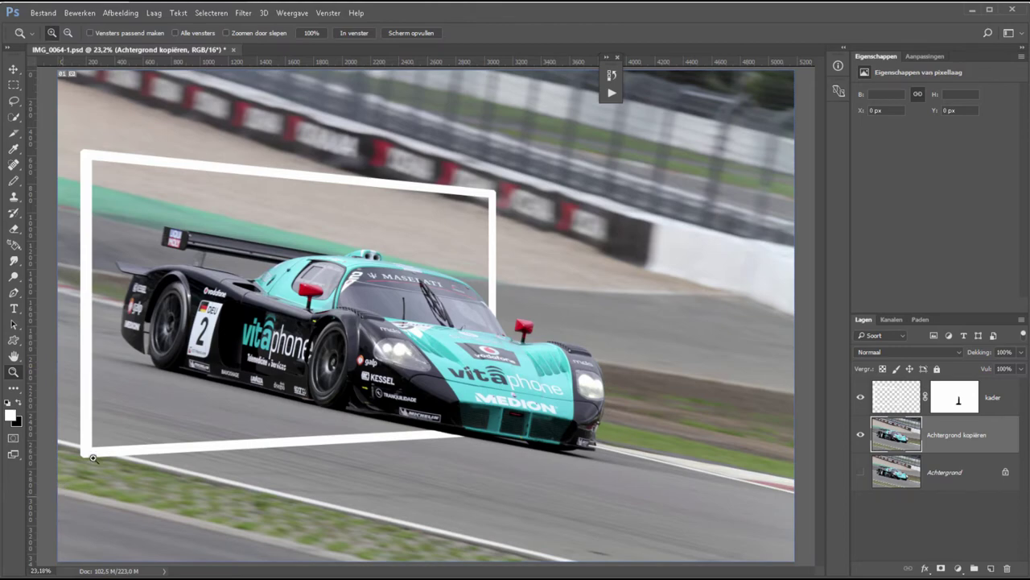
drag(93, 457, 611, 144)
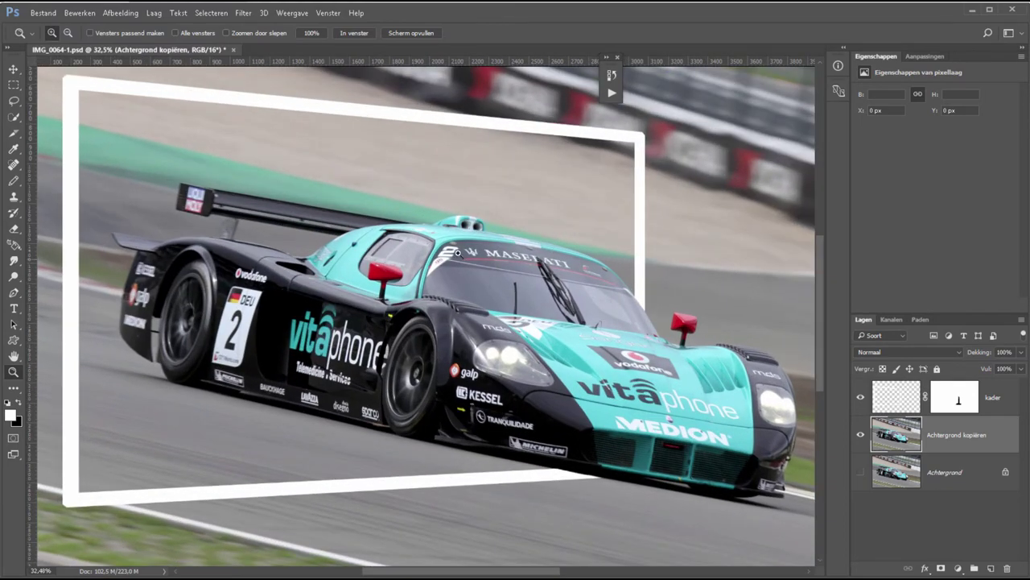
- Polygon-select the frame's outer corners and mask the copy to that area
click(20, 103)
click(60, 112)
click(71, 81)
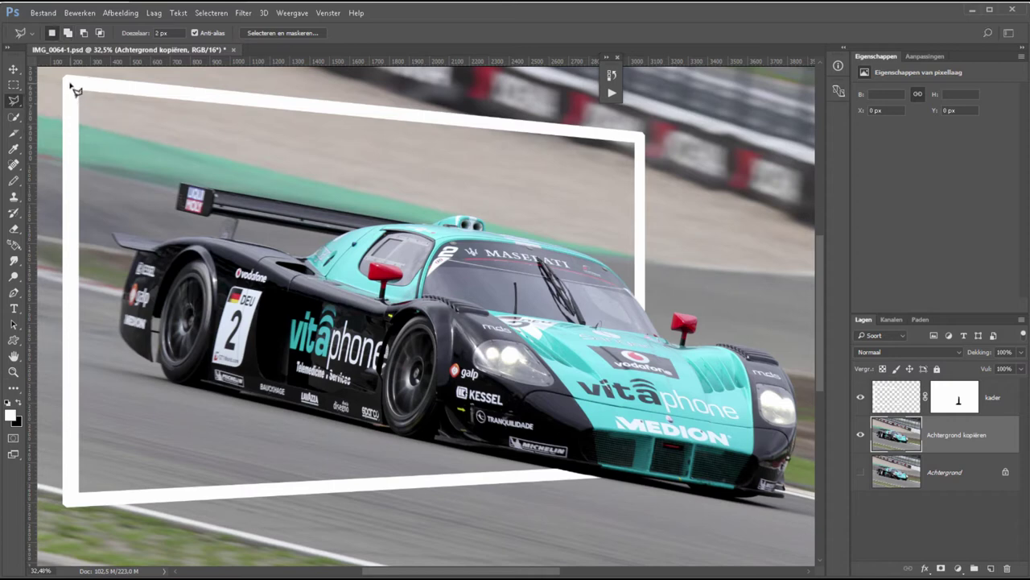
click(71, 500)
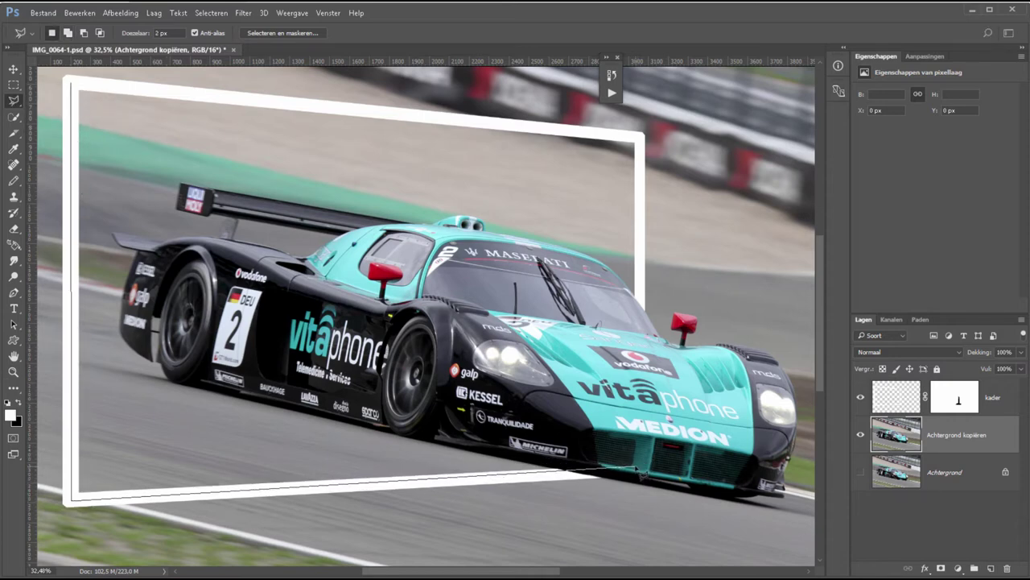
click(635, 470)
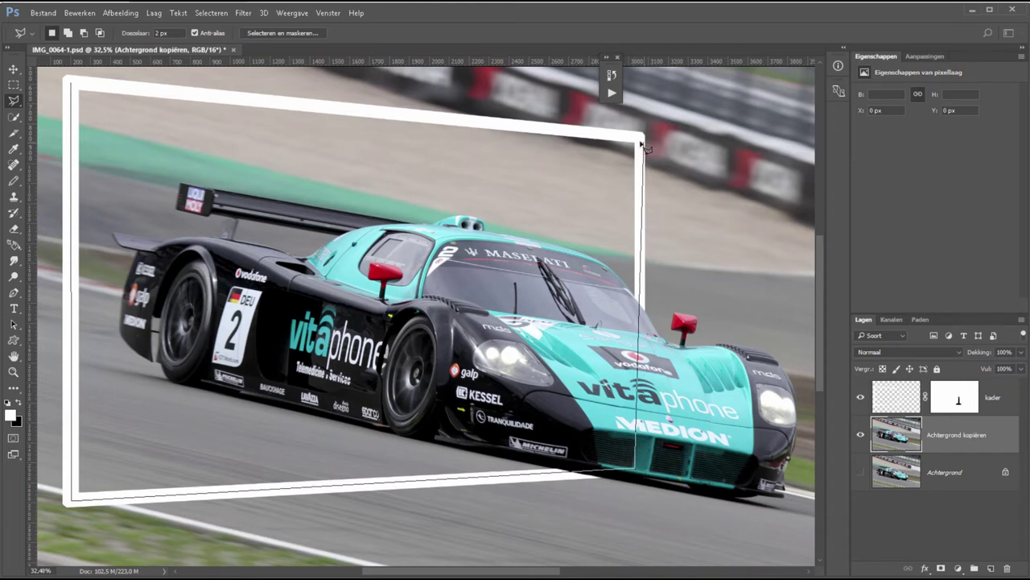
click(642, 141)
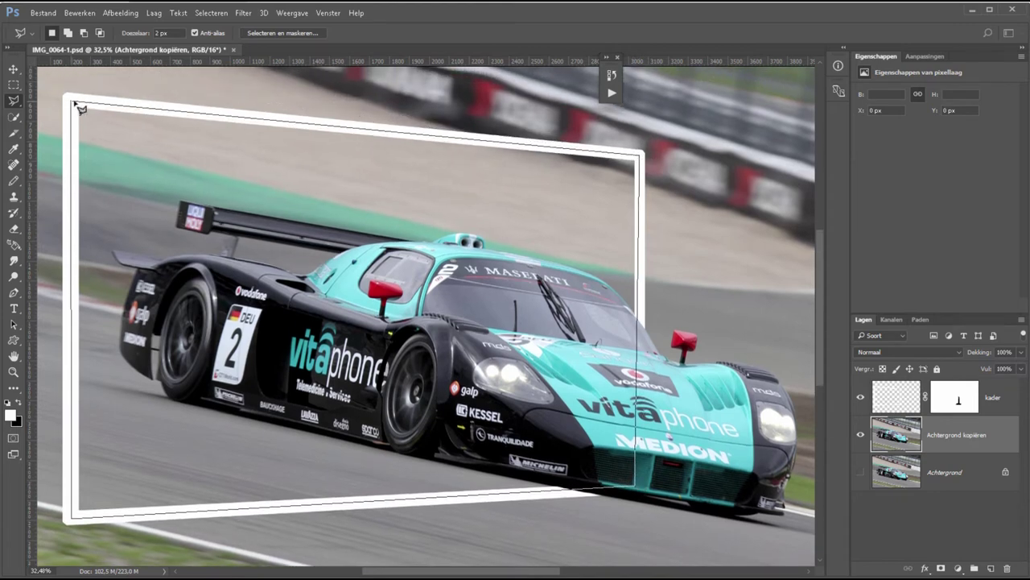
click(72, 102)
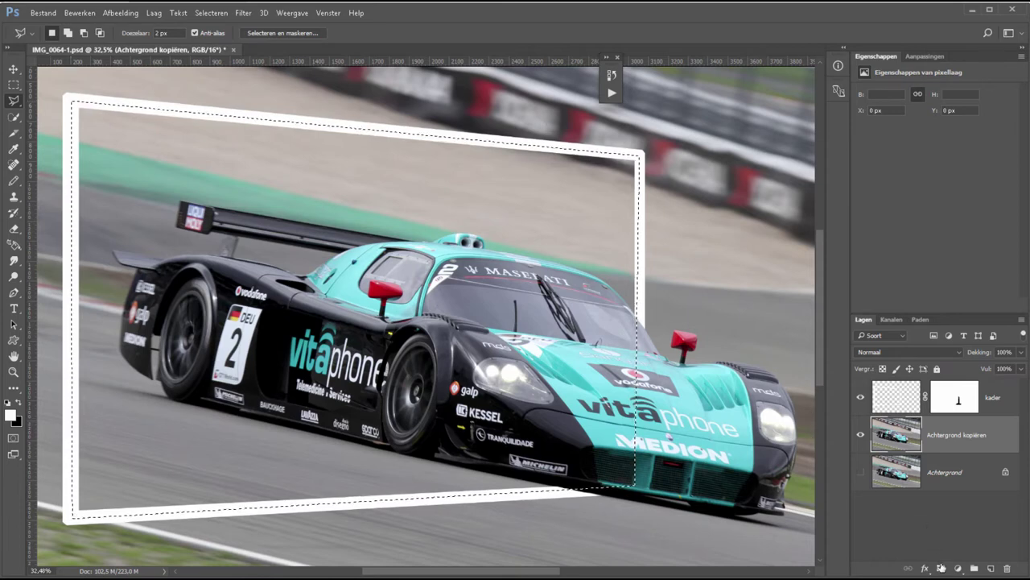
click(940, 569)
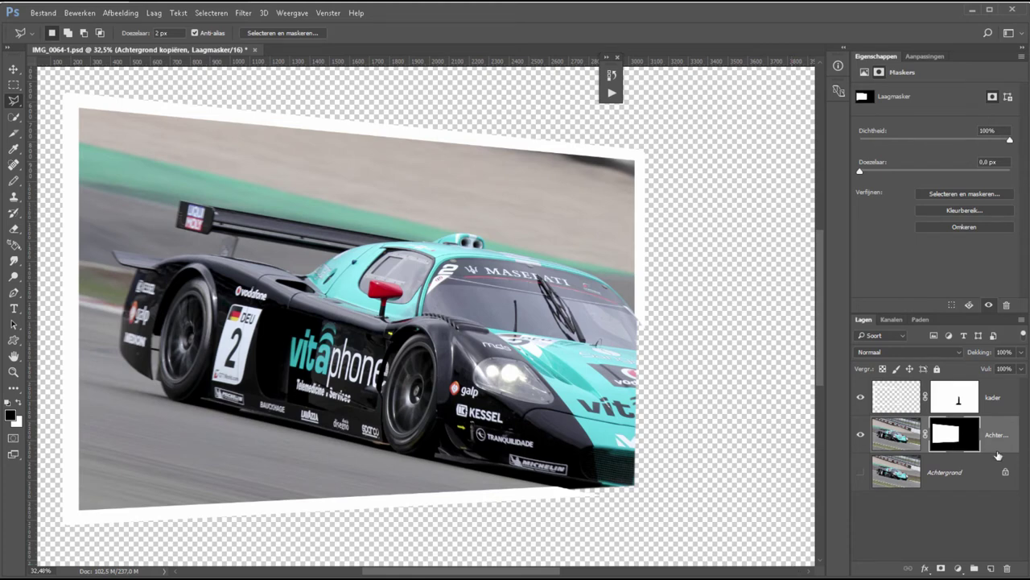
- Make the original Achtergrond layer visible again and zoom in on the car's front
click(860, 475)
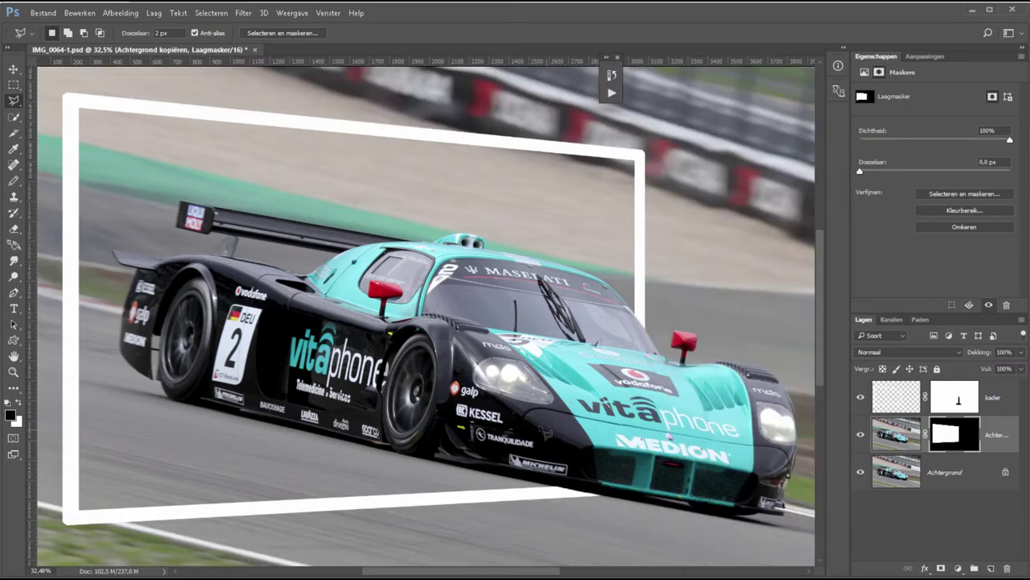
key(z)
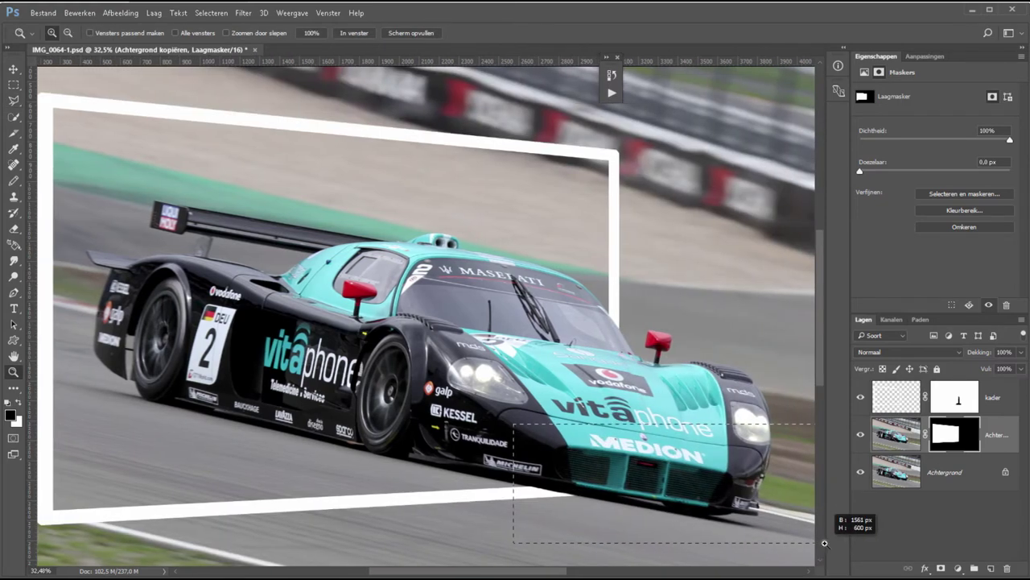
drag(724, 482, 682, 527)
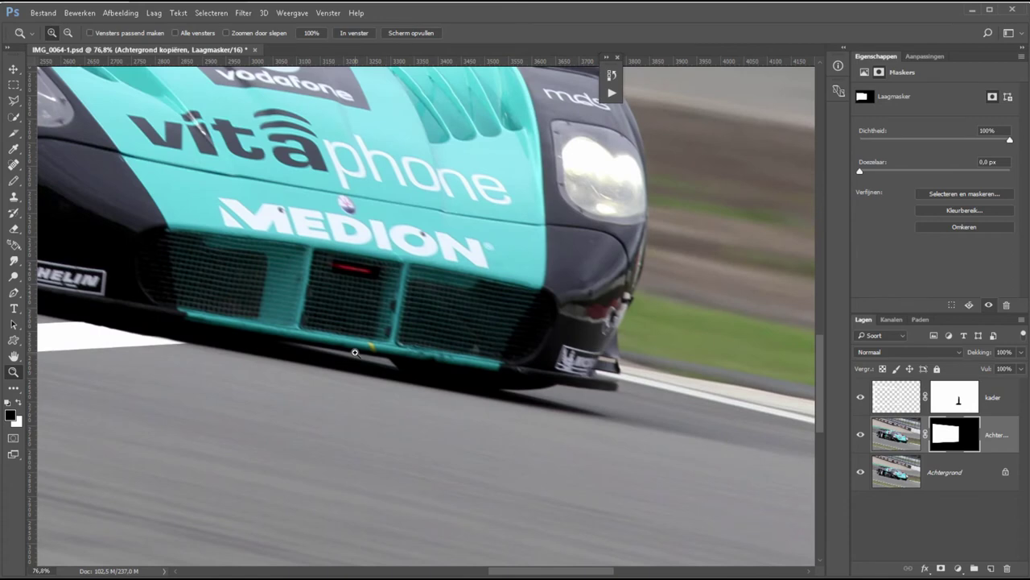
- Trace the car's nose and underside with the Magnetic Lasso
click(14, 100)
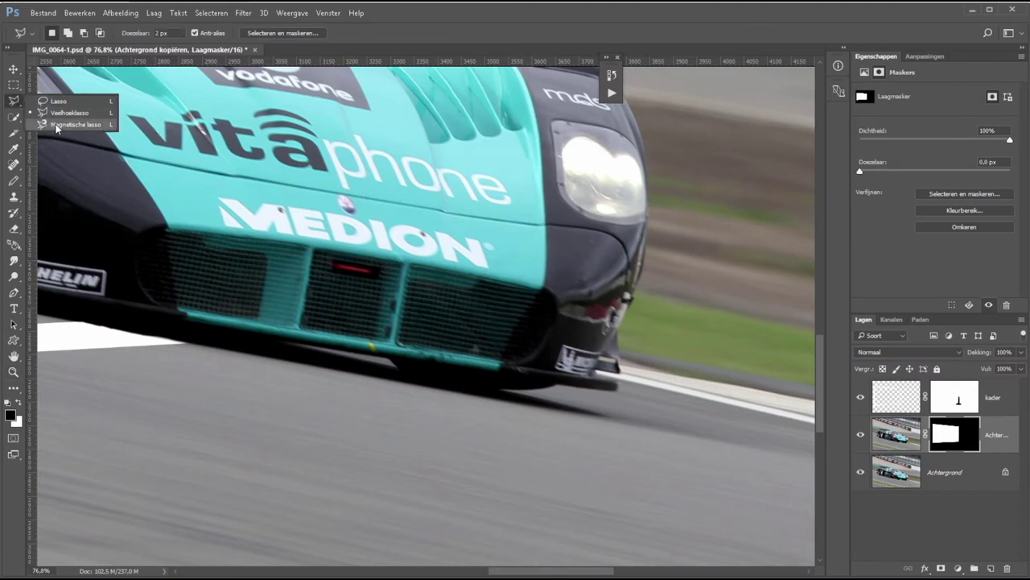
click(54, 125)
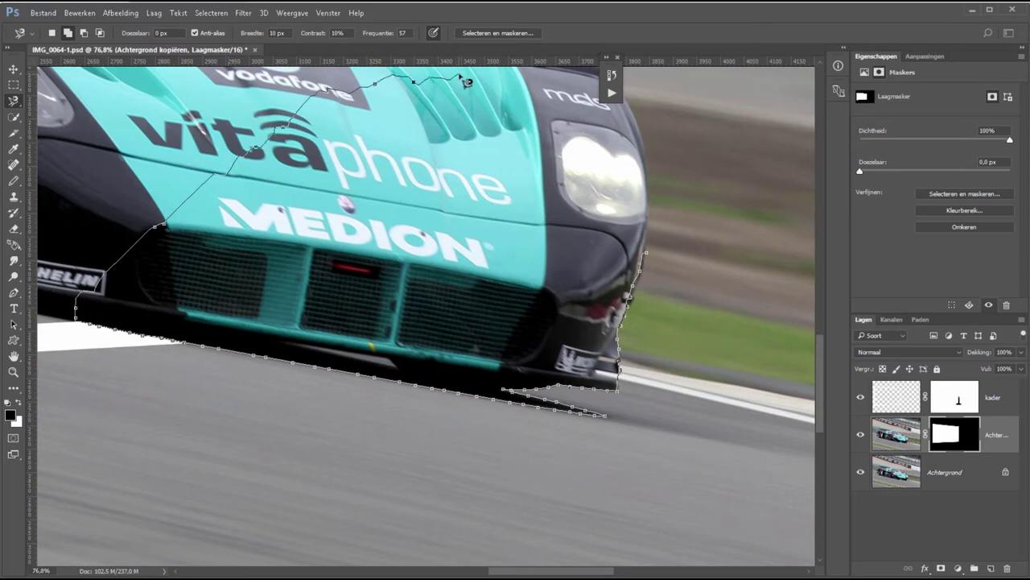
drag(466, 80, 309, 253)
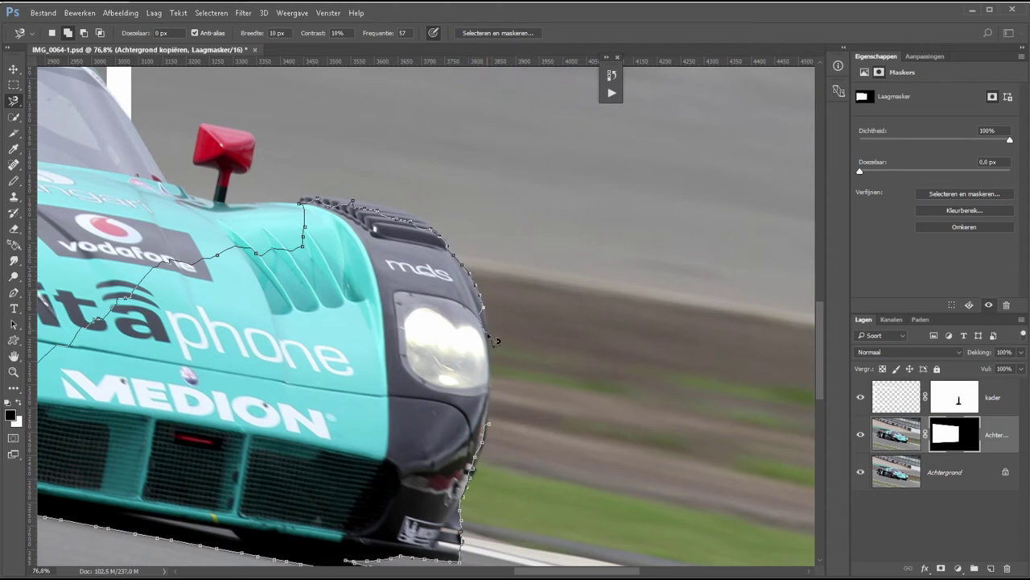
click(489, 421)
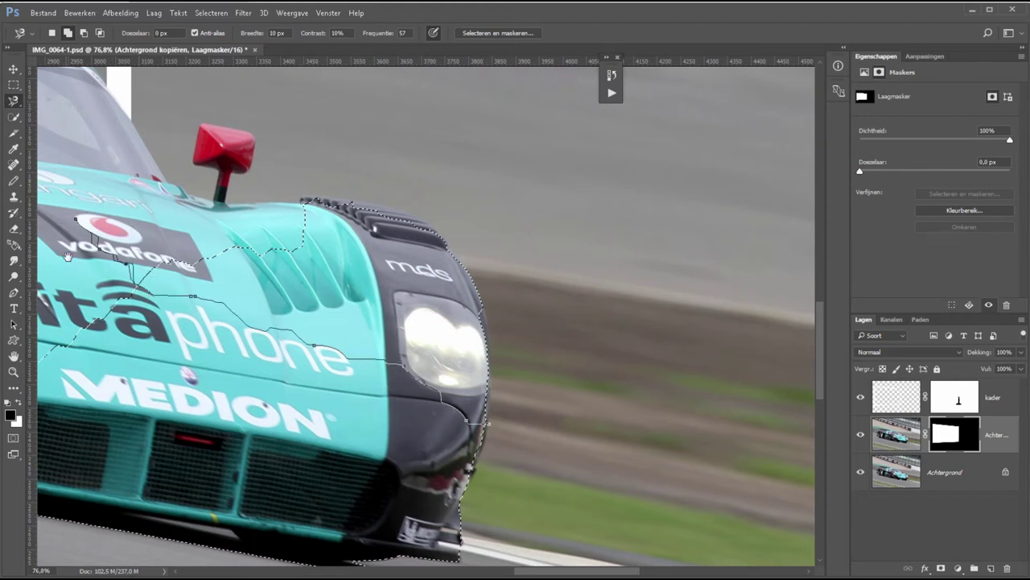
- Extend the selection across the hood to the mirror, then fit the image
drag(68, 256, 391, 353)
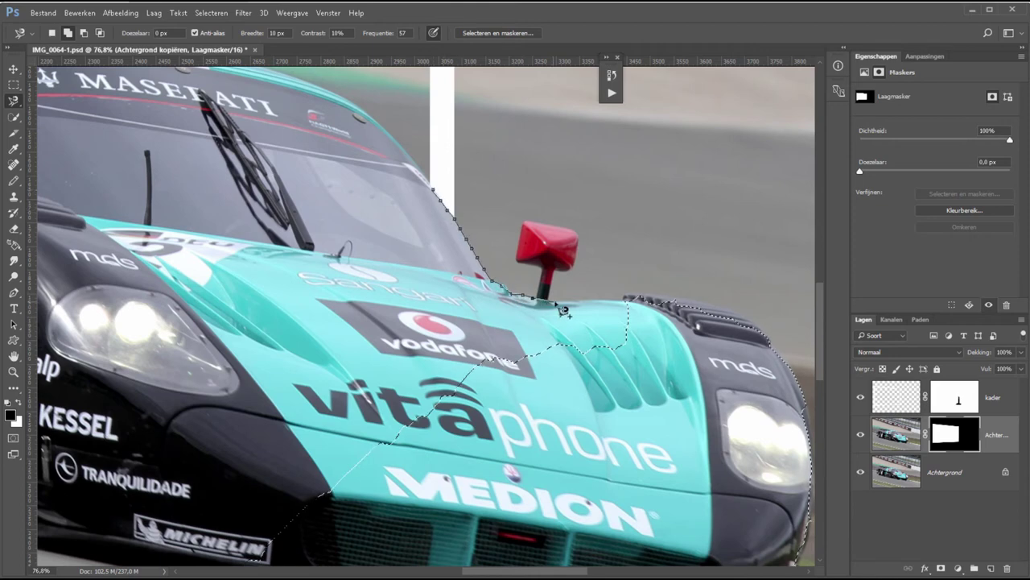
click(427, 198)
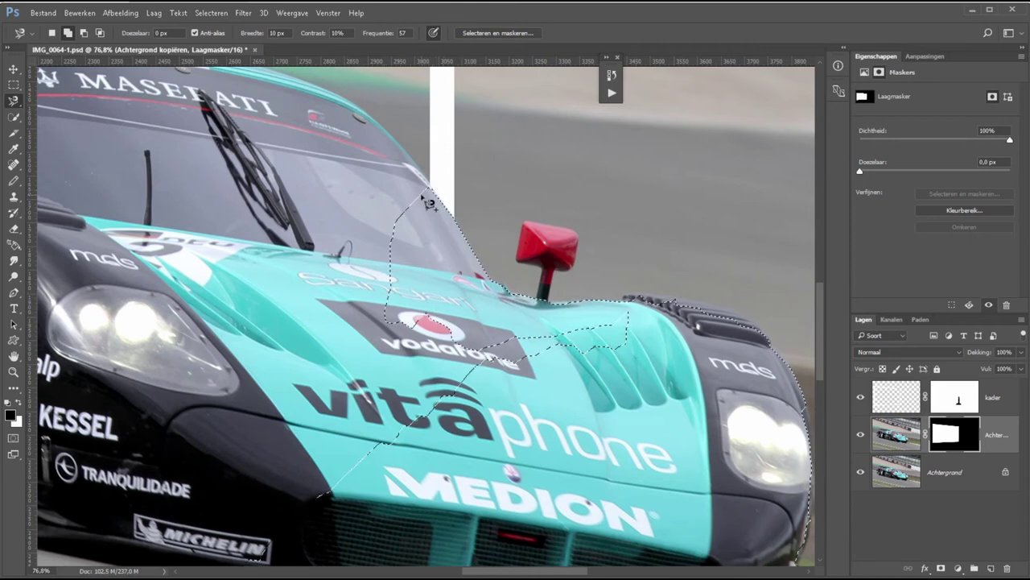
key(shift+l)
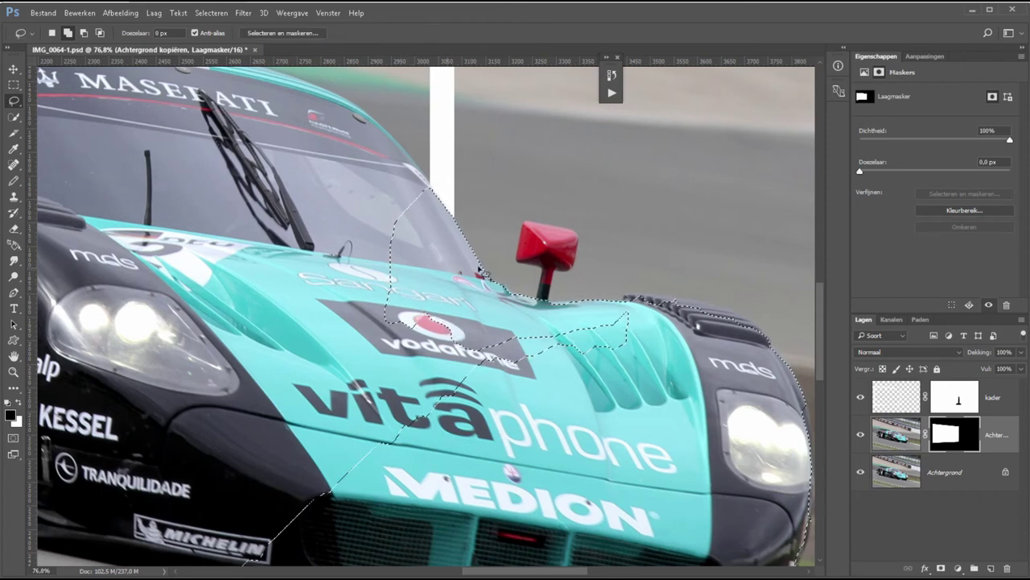
mouse_move(425, 287)
mouse_down()
mouse_move(561, 322)
mouse_move(617, 316)
mouse_move(662, 345)
mouse_move(474, 465)
mouse_move(333, 362)
mouse_up()
key(ctrl+0)
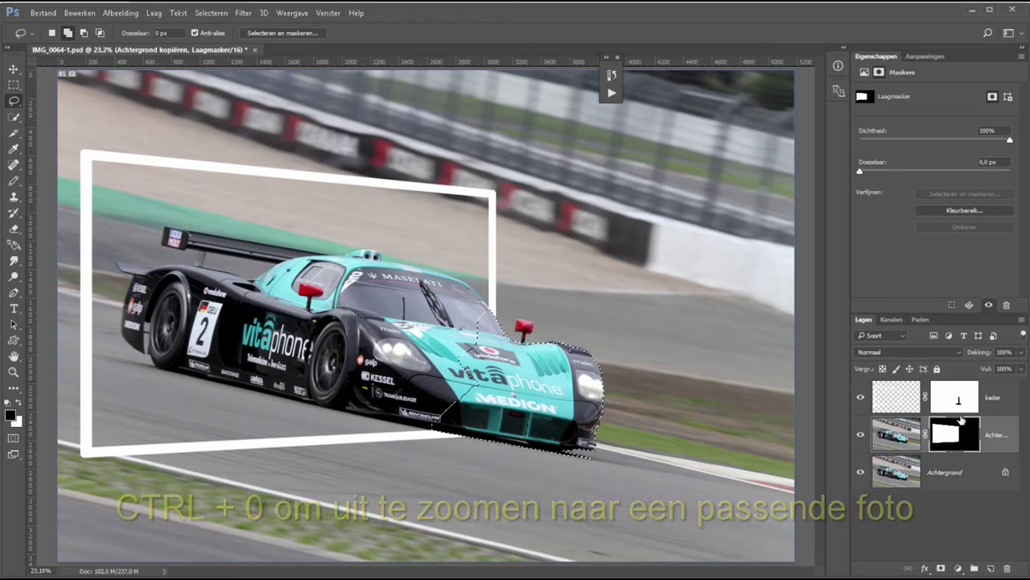
- Hide Achtergrond, fill the copy's mask white to reveal the nose, and deselect
click(860, 474)
key(alt)
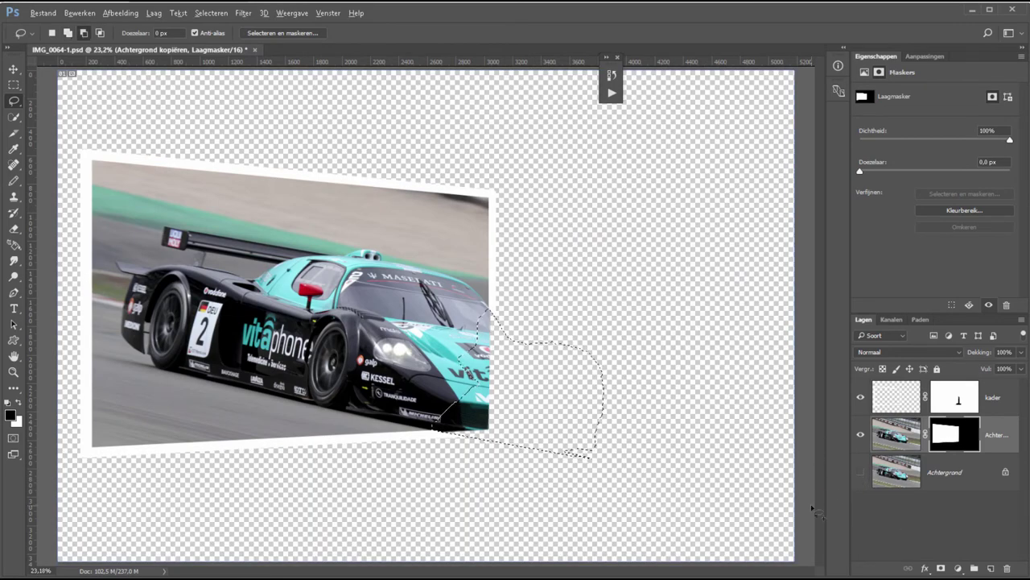
key(ctrl+BackSpace)
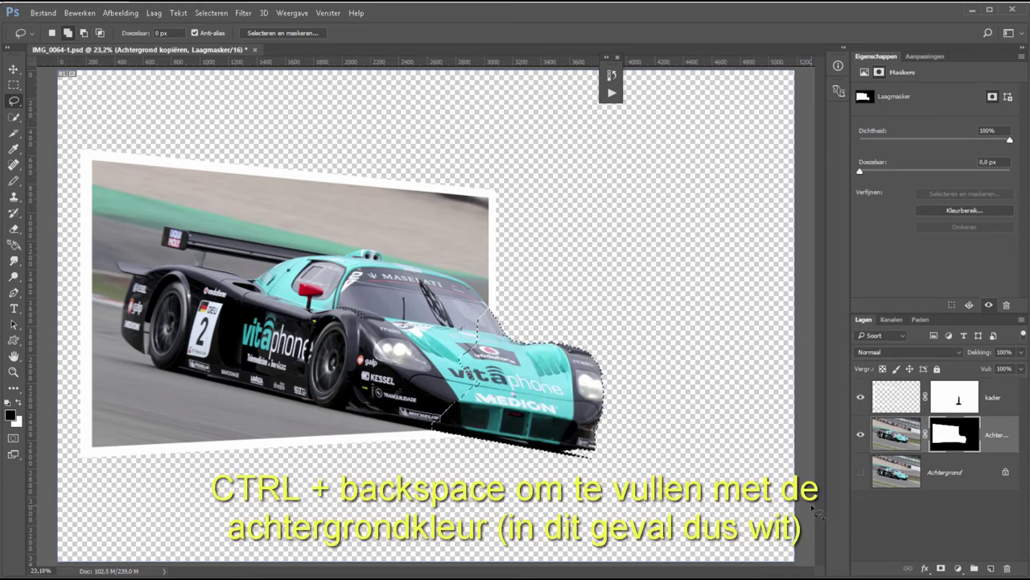
key(ctrl+d)
key(z)
drag(566, 340, 567, 341)
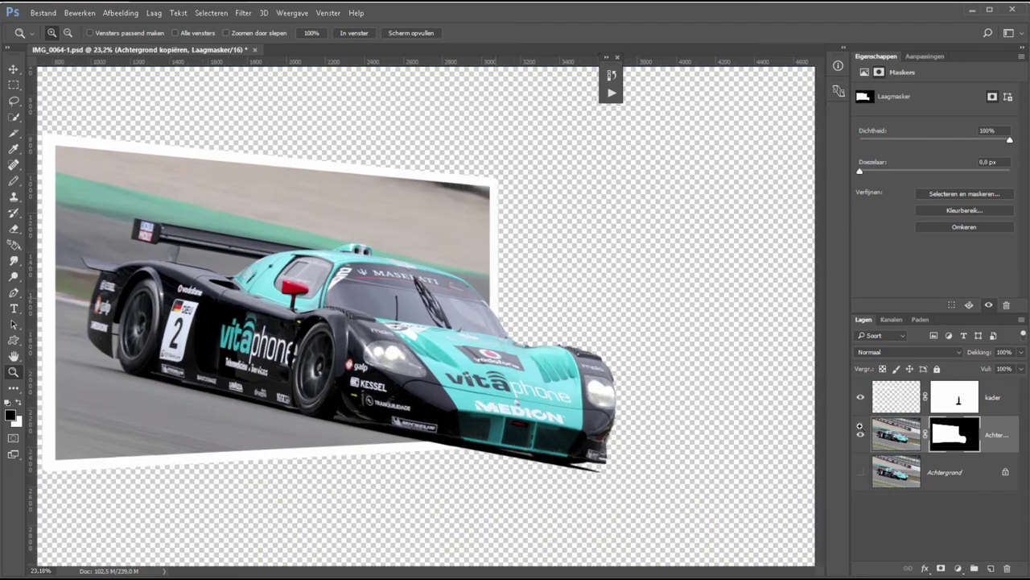
- Hide the Achtergrond photo and paint the red mirror back in on the car copy's mask
click(861, 473)
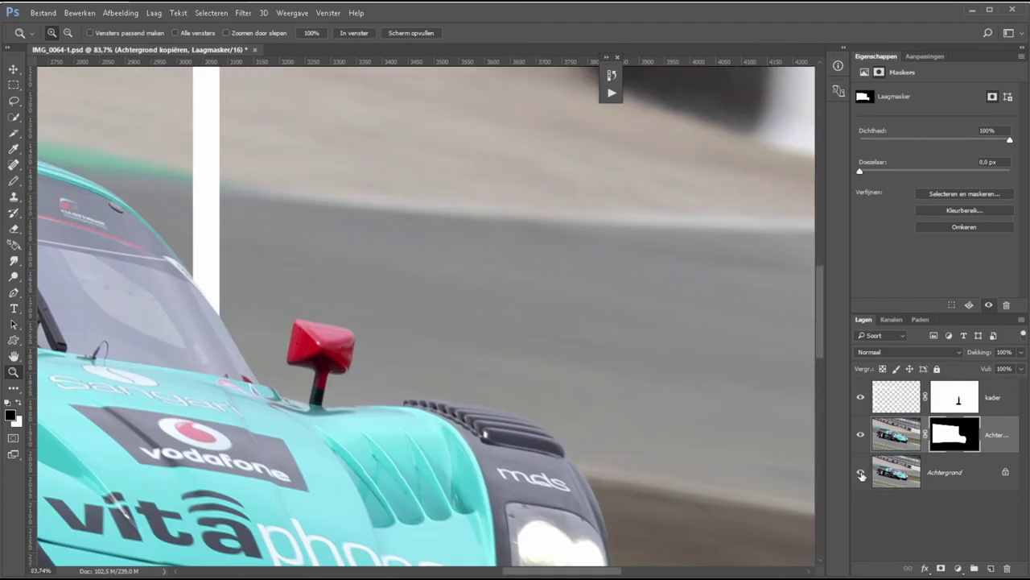
click(860, 472)
key(b)
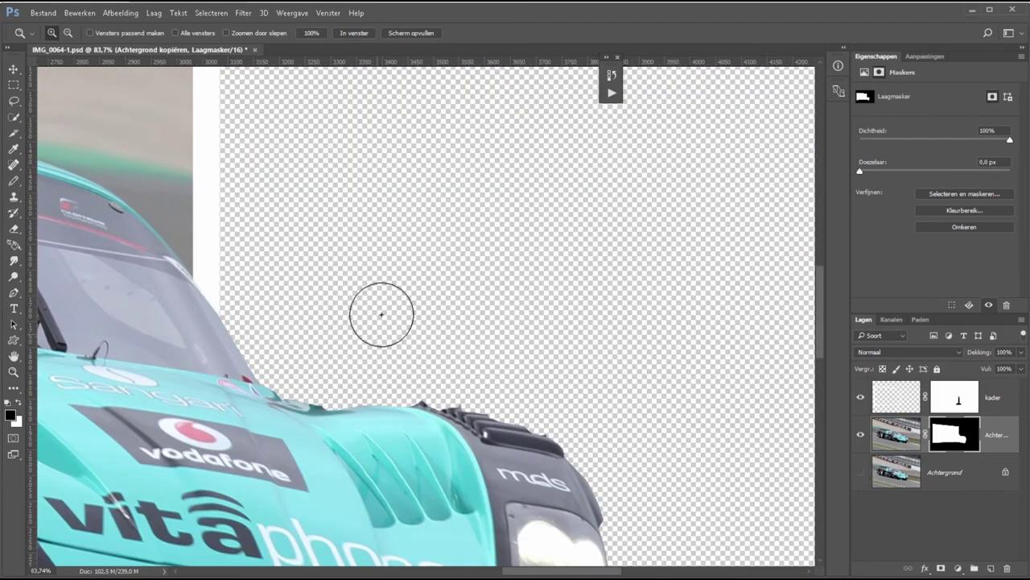
mouse_move(304, 308)
mouse_down()
mouse_move(313, 378)
mouse_move(333, 372)
mouse_move(322, 346)
mouse_move(340, 368)
mouse_up()
- Zoom in on the mirror and mask out the grey strip beside its stem
key(z)
key(b)
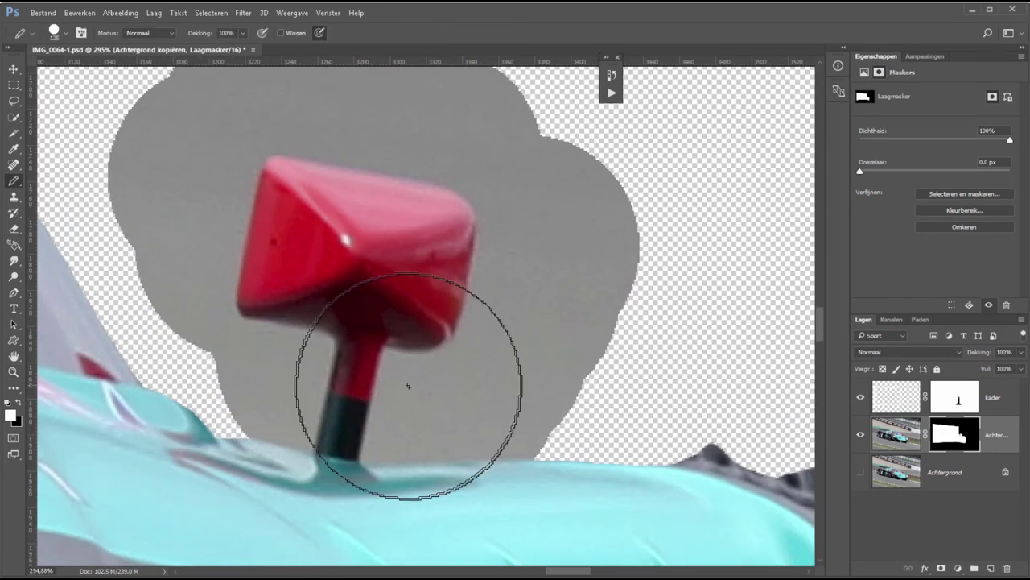
key(shift+b)
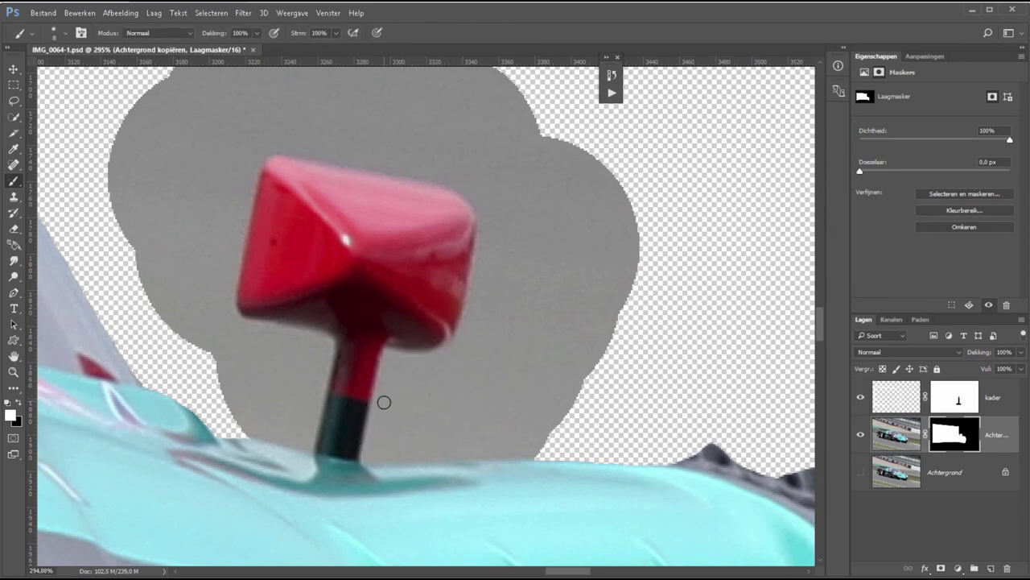
key(x)
mouse_move(384, 407)
mouse_down()
mouse_move(388, 356)
mouse_move(457, 345)
mouse_up()
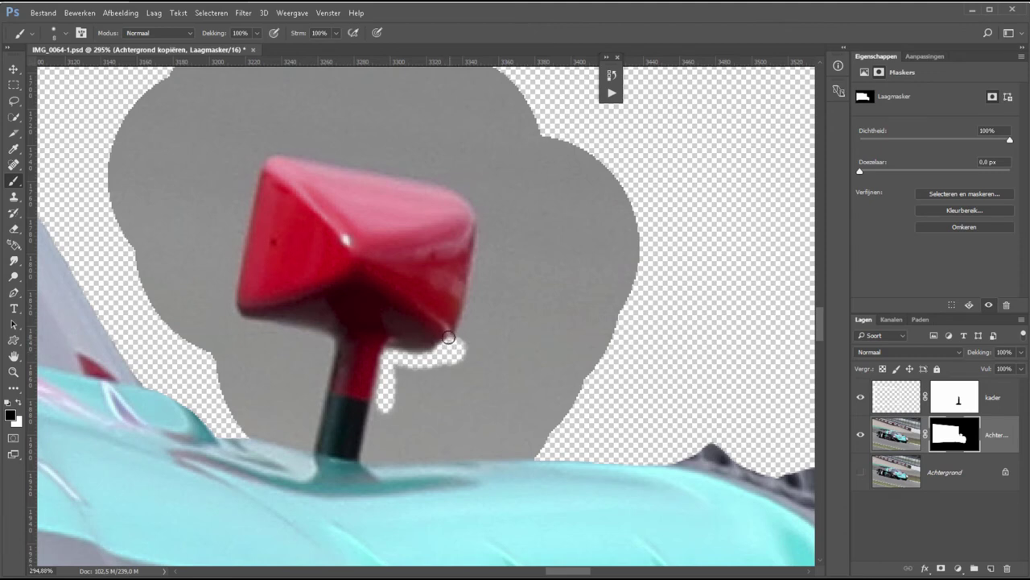
- Mask away the grey along the stem, the bottom edge and around the mirror
key(x)
key(x)
key(bracketright)
drag(383, 396, 366, 458)
mouse_move(490, 428)
mouse_down()
mouse_move(449, 444)
mouse_move(400, 368)
mouse_move(483, 402)
mouse_up()
mouse_move(279, 352)
mouse_down()
mouse_move(311, 349)
mouse_move(296, 430)
mouse_move(264, 395)
mouse_move(228, 205)
mouse_move(242, 138)
mouse_up()
key(shift+b)
key(shift+b)
scroll(170, 314, up, 3)
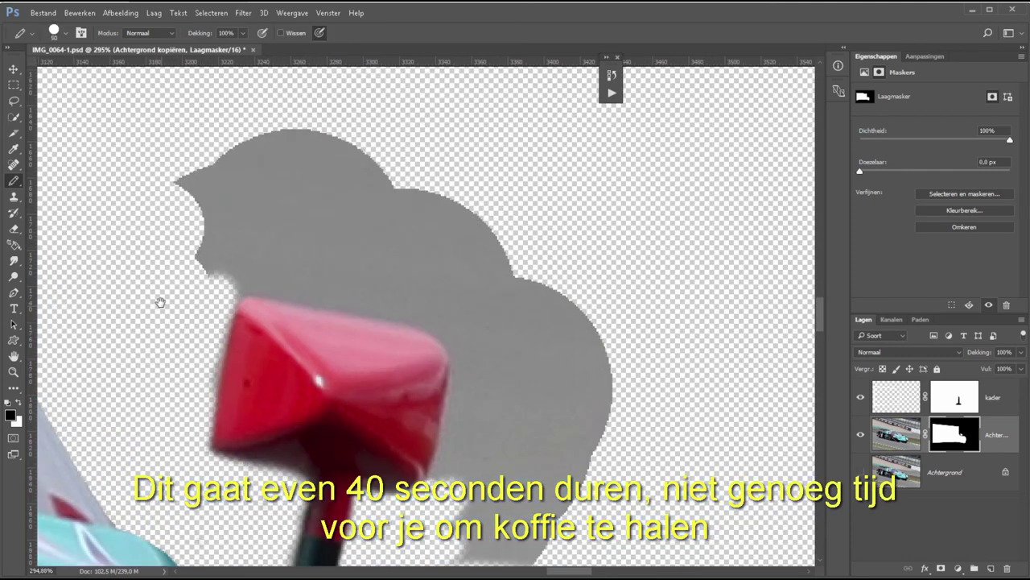
mouse_move(161, 299)
mouse_down()
mouse_move(425, 179)
mouse_move(602, 328)
mouse_move(496, 310)
mouse_move(455, 407)
mouse_move(253, 231)
mouse_move(363, 260)
mouse_move(491, 316)
mouse_move(214, 239)
mouse_up()
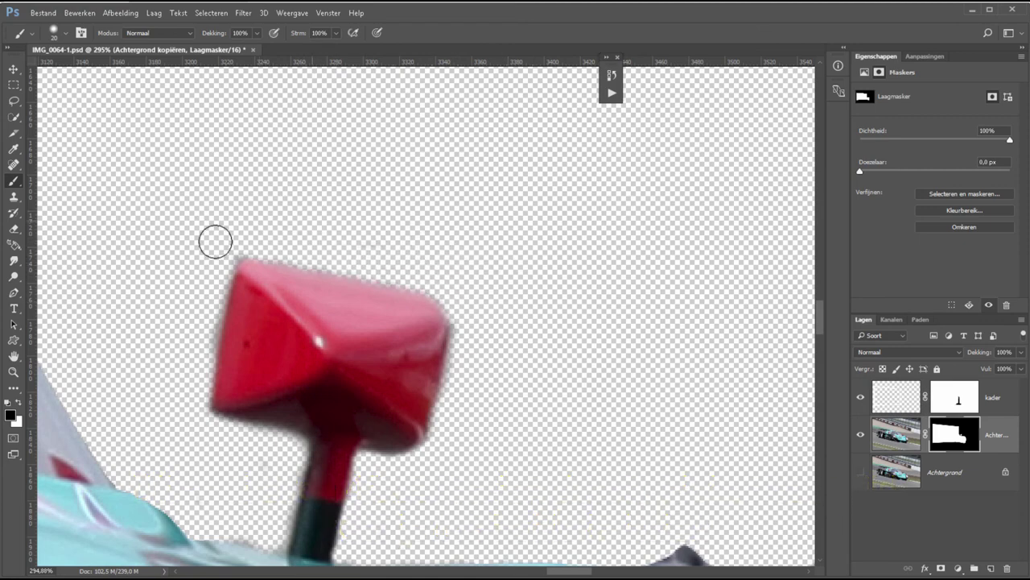
- Reveal the car's edge above the vents and hide the excess grey there
scroll(184, 423, down, 3)
scroll(185, 423, right, 4)
key(shift+b)
key(x)
drag(368, 263, 518, 241)
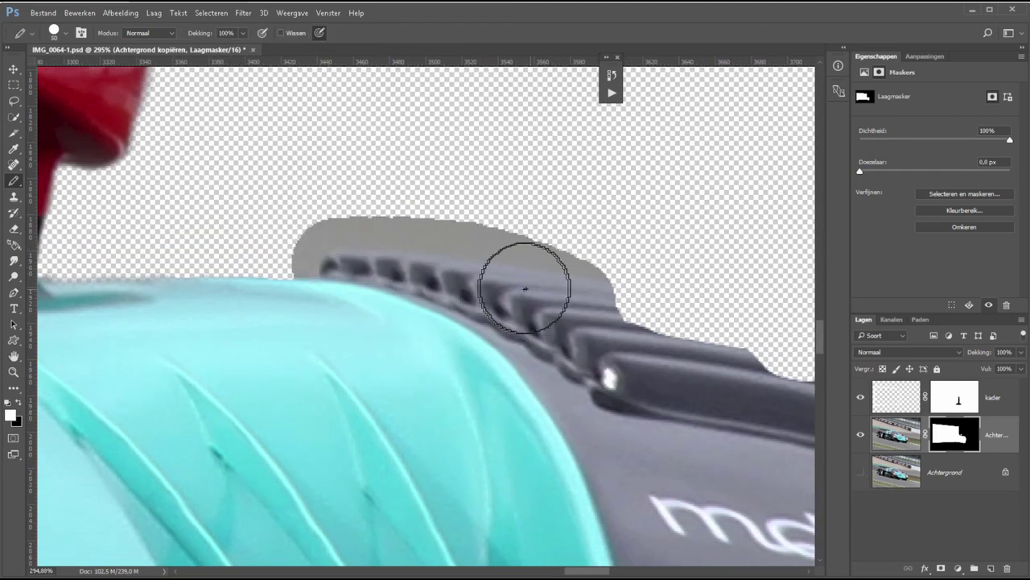
key(shift+b)
key(x)
mouse_move(421, 201)
mouse_down()
mouse_move(437, 223)
mouse_move(319, 231)
mouse_move(299, 265)
mouse_up()
- Hide the grey left of the bump and reveal the car edge near the headlight
key(bracketleft)
drag(518, 253, 665, 341)
key(shift+b)
key(x)
scroll(665, 341, right, 3)
mouse_move(386, 121)
mouse_down()
mouse_move(481, 358)
mouse_move(487, 483)
mouse_up()
- Touch up the mask below the bump and hide the green blob beside the headlight
scroll(487, 483, down, 5)
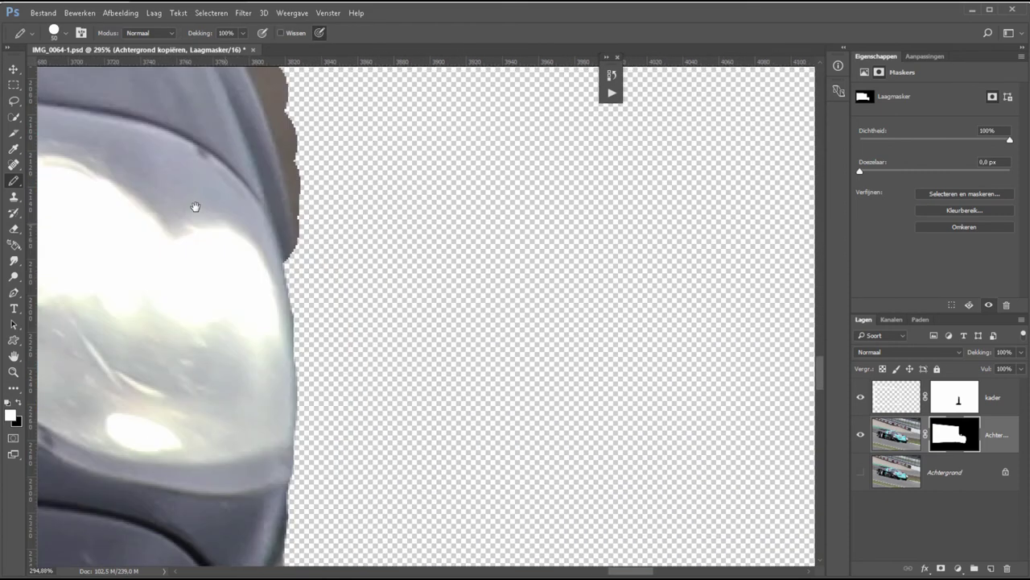
scroll(242, 322, right, 5)
key(shift+b)
drag(261, 397, 230, 372)
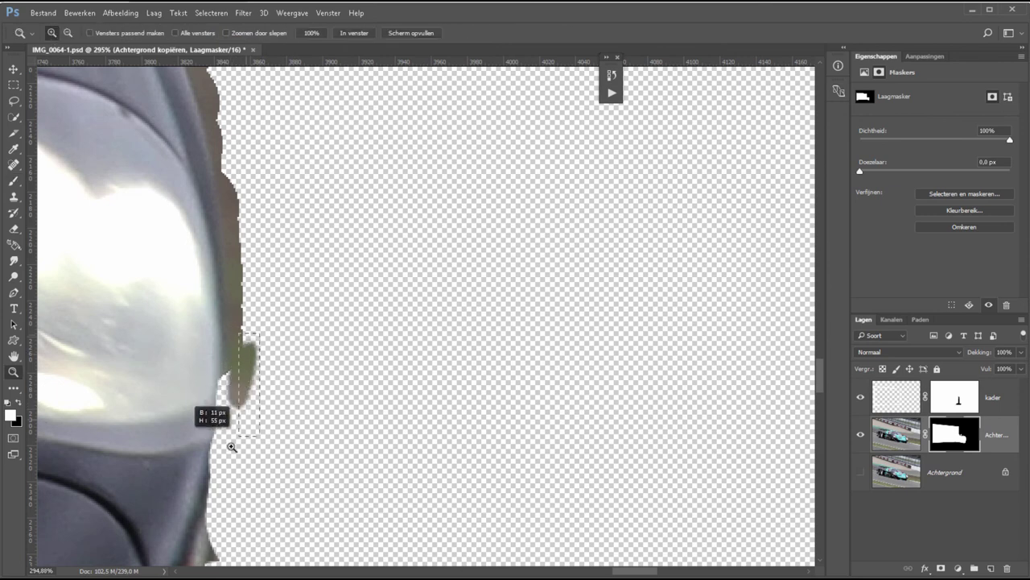
drag(219, 421, 340, 483)
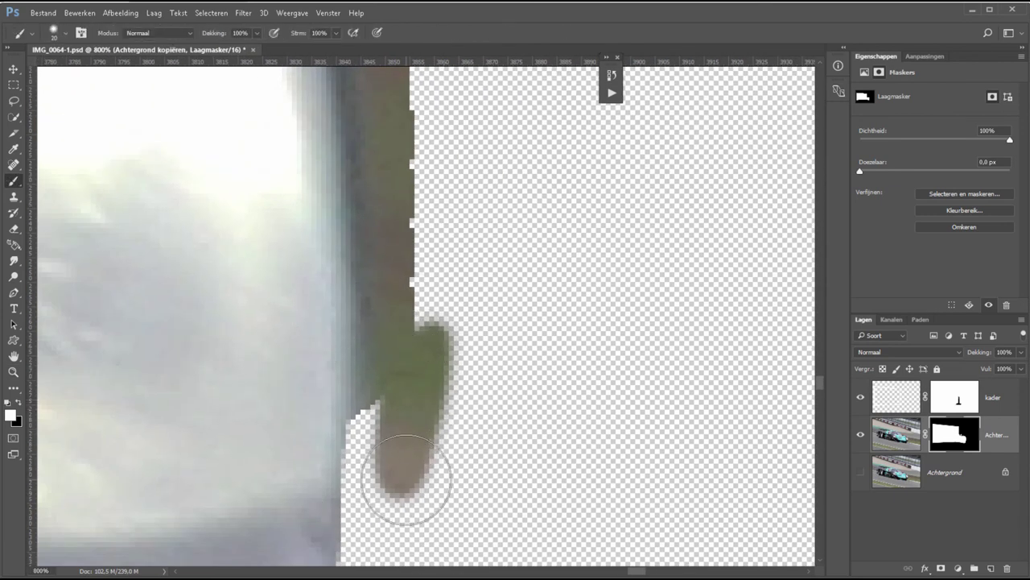
key(x)
drag(403, 471, 421, 391)
scroll(430, 483, up, 3)
mouse_move(378, 298)
mouse_down()
mouse_move(391, 365)
mouse_move(403, 301)
mouse_move(328, 94)
mouse_up()
- Adjust the brush settings and mask out the fringe along the car's upper outline
scroll(328, 95, down, 5)
right_click(472, 306)
click(427, 320)
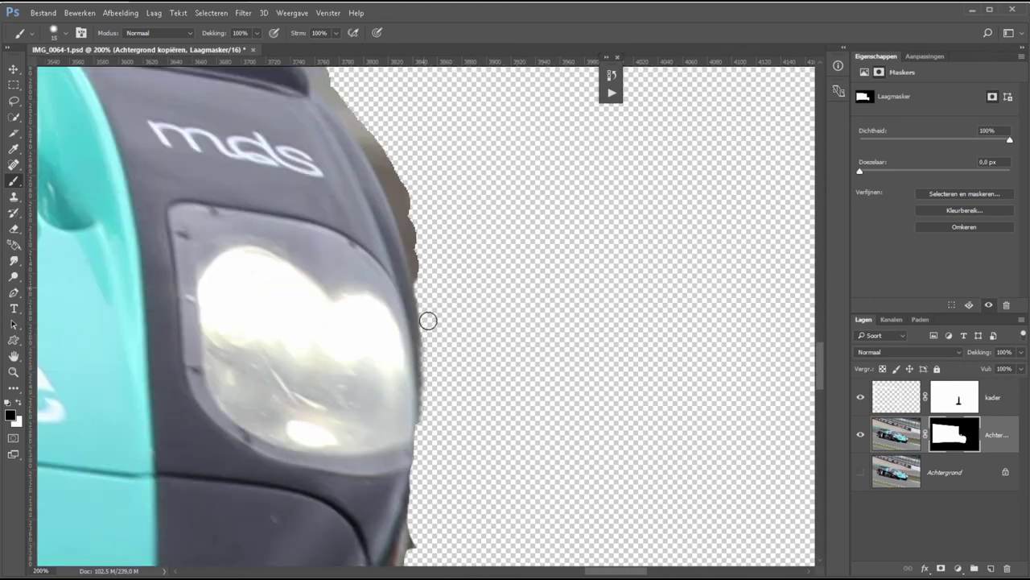
drag(470, 494, 432, 414)
scroll(507, 202, up, 5)
mouse_move(351, 214)
mouse_down()
mouse_move(333, 234)
mouse_move(414, 343)
mouse_move(421, 394)
mouse_move(421, 361)
mouse_up()
- Hide the grey fringe above the vents and the light grey under the number plate
scroll(421, 361, up, 3)
scroll(421, 361, left, 5)
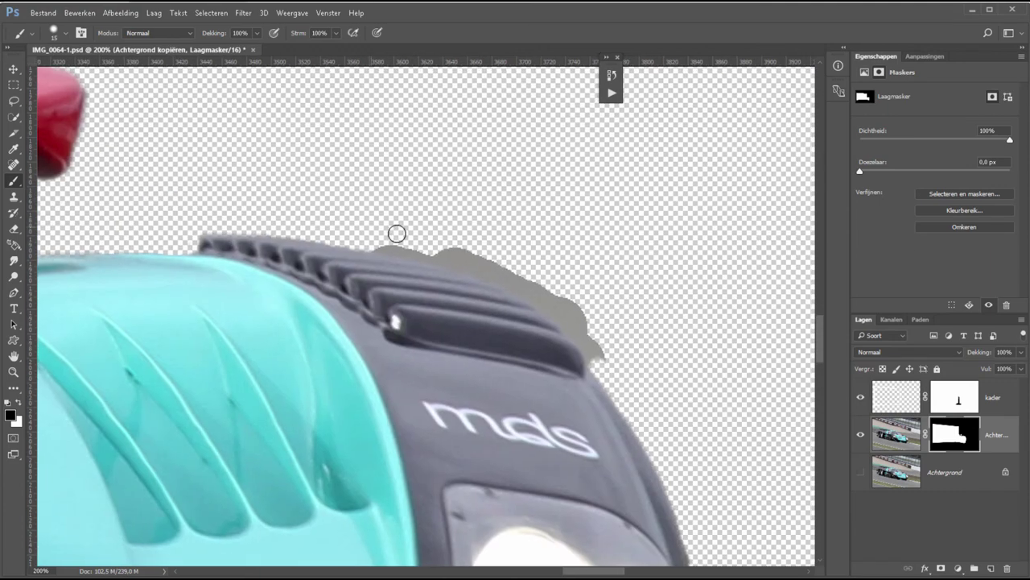
mouse_move(396, 232)
mouse_down()
mouse_move(571, 308)
mouse_move(598, 366)
mouse_up()
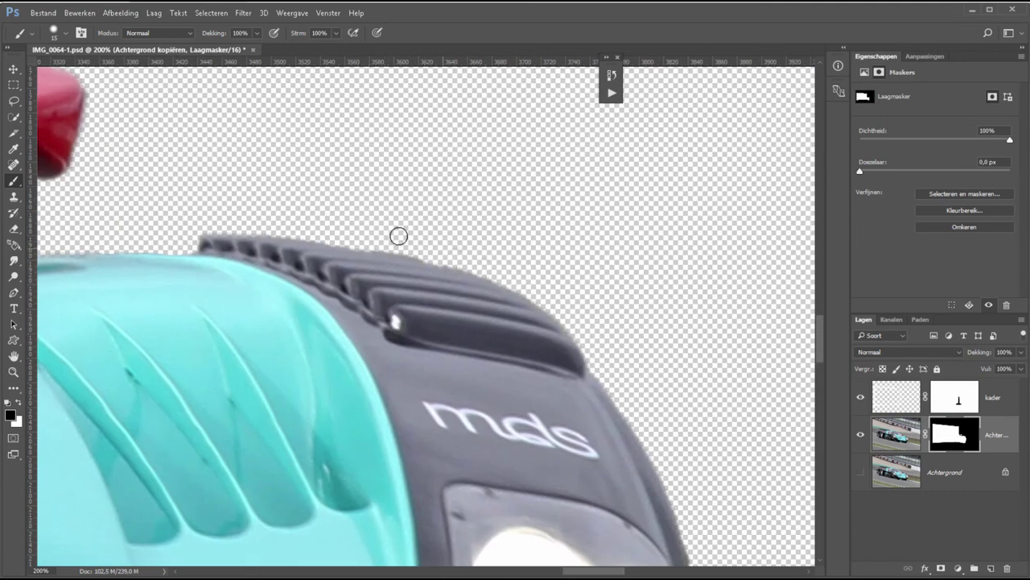
scroll(356, 233, down, 10)
scroll(716, 347, left, 5)
mouse_move(563, 318)
mouse_down()
mouse_move(529, 311)
mouse_move(582, 338)
mouse_move(573, 201)
mouse_move(581, 322)
mouse_up()
key(x)
key(x)
- Show the Achtergrond track photo again and fit the whole image in the window
scroll(588, 354, up, 5)
click(861, 473)
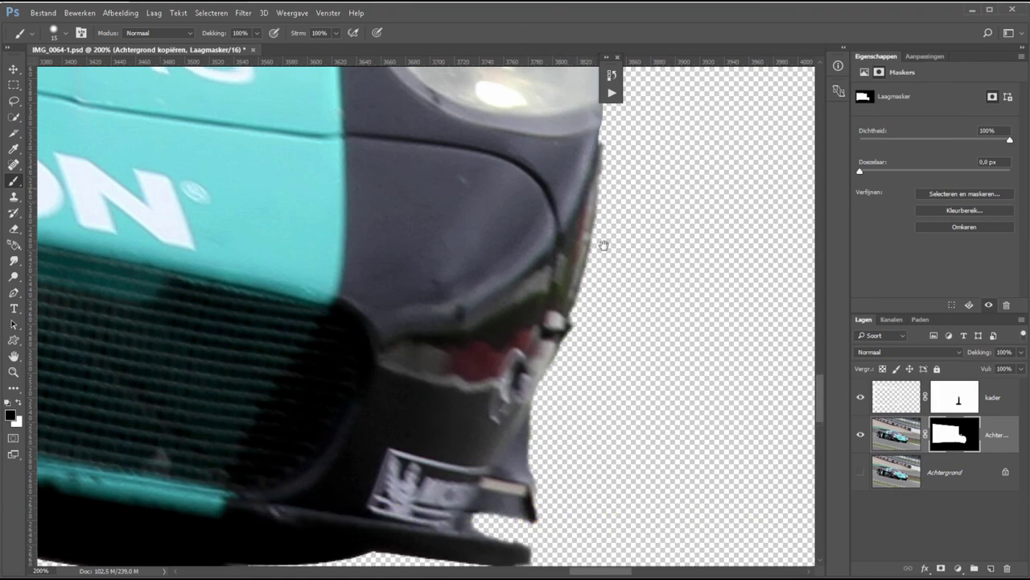
scroll(602, 242, up, 5)
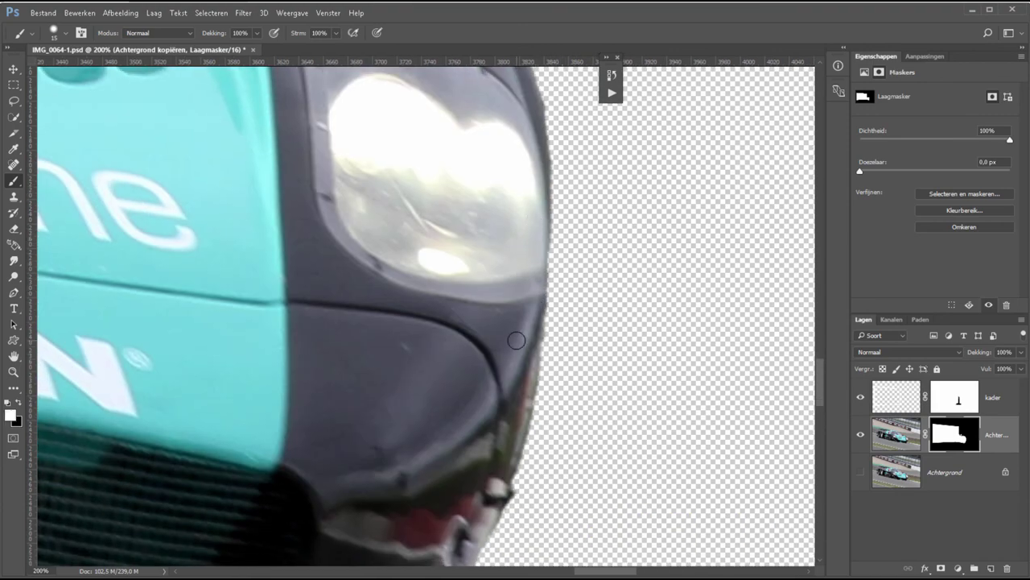
key(ctrl+0)
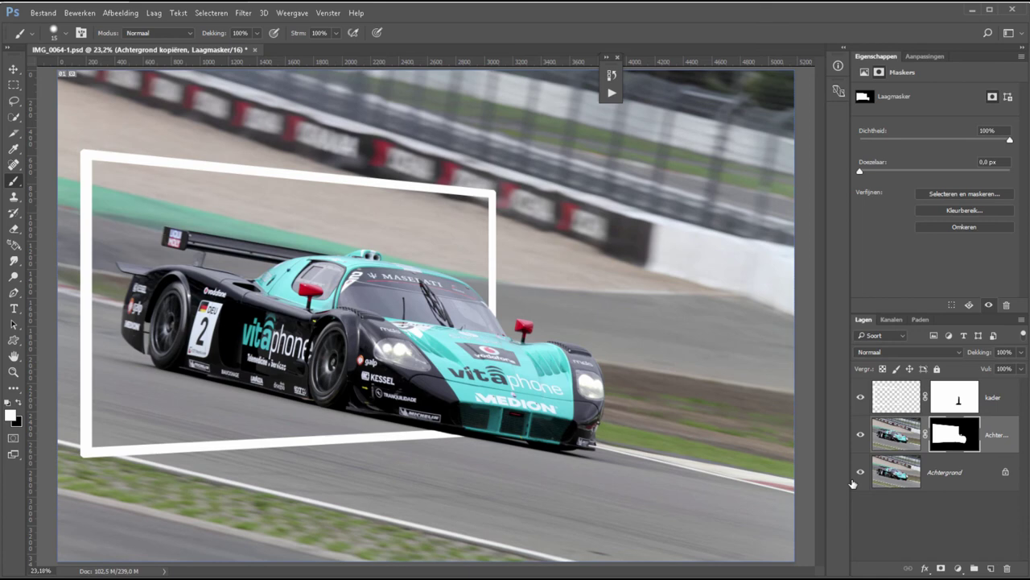
- Add a 'grijs' layer above Achtergrond, fill it with 50% grey, and set it to 77% opacity
click(894, 473)
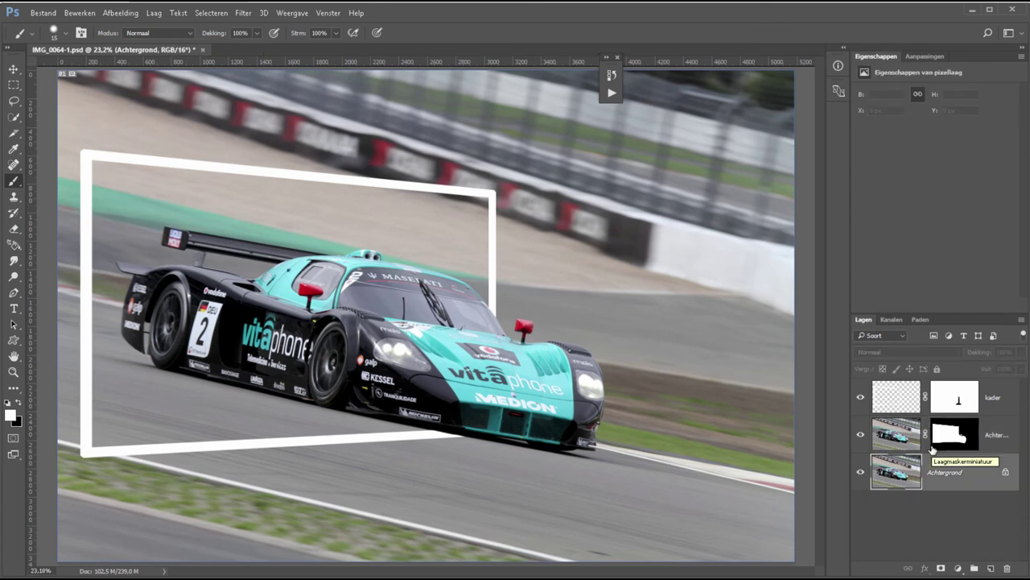
key(ctrl+shift+n)
text(grijs)
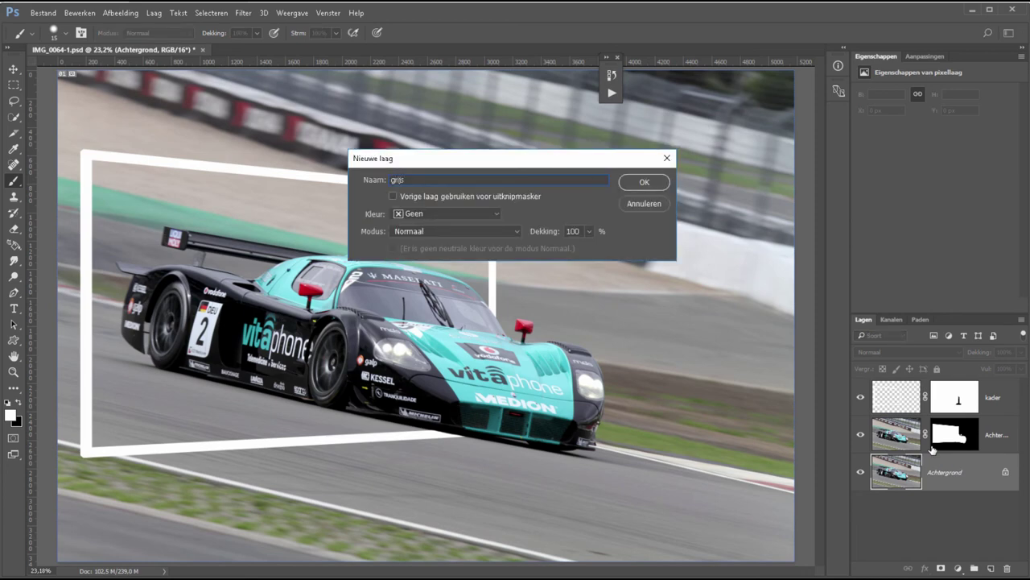
key(Return)
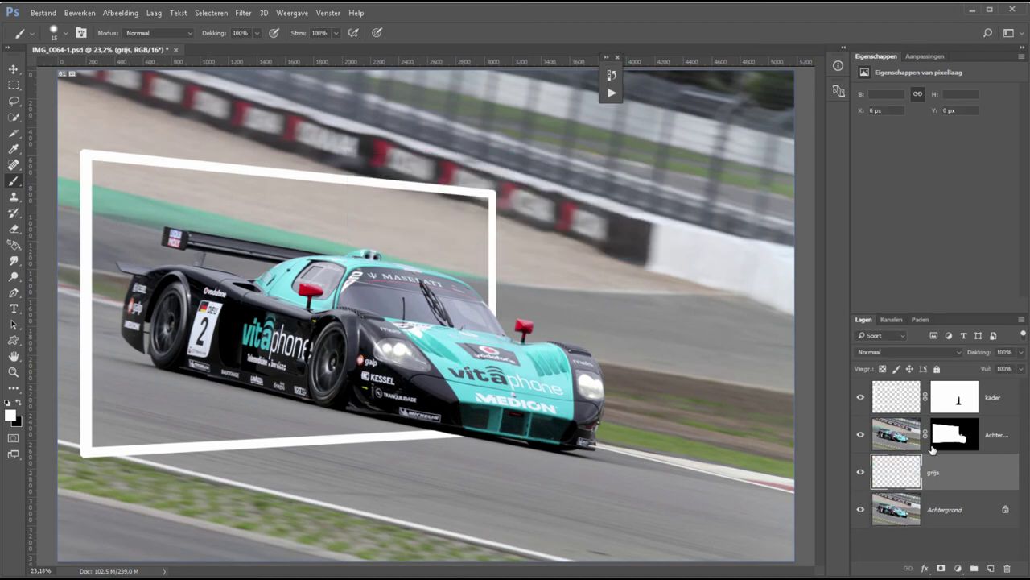
key(shift+F5)
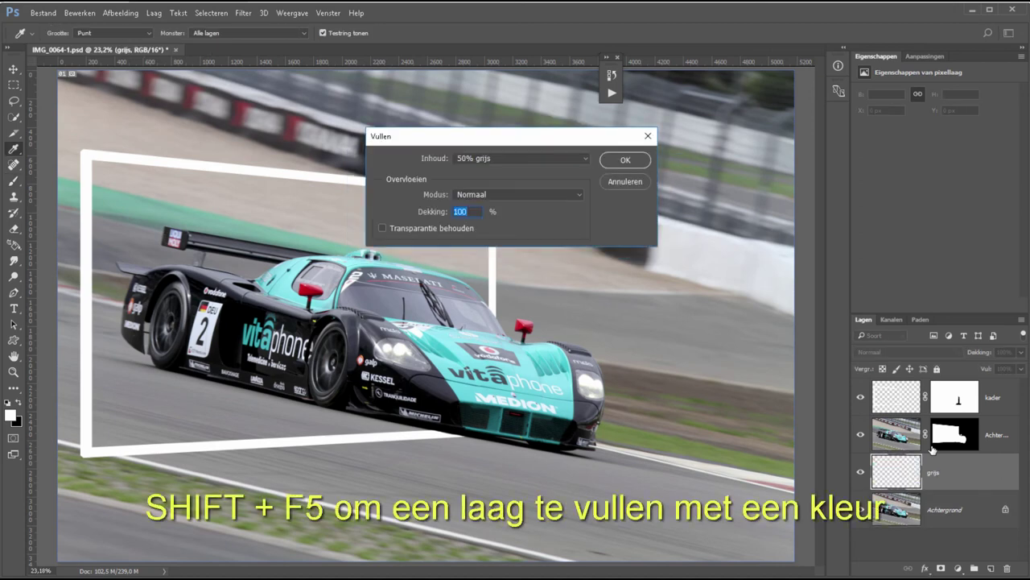
click(610, 164)
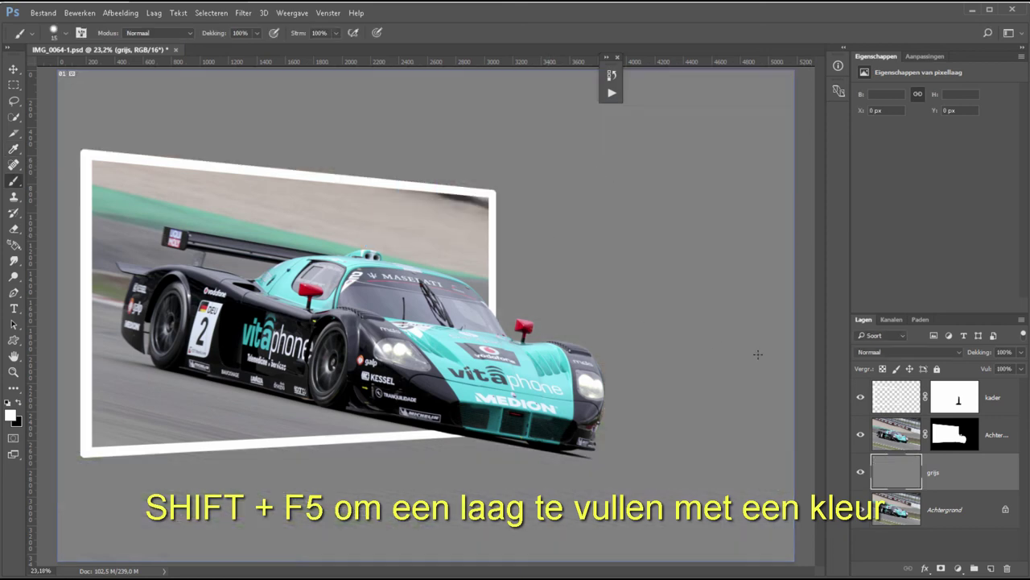
drag(981, 355, 951, 356)
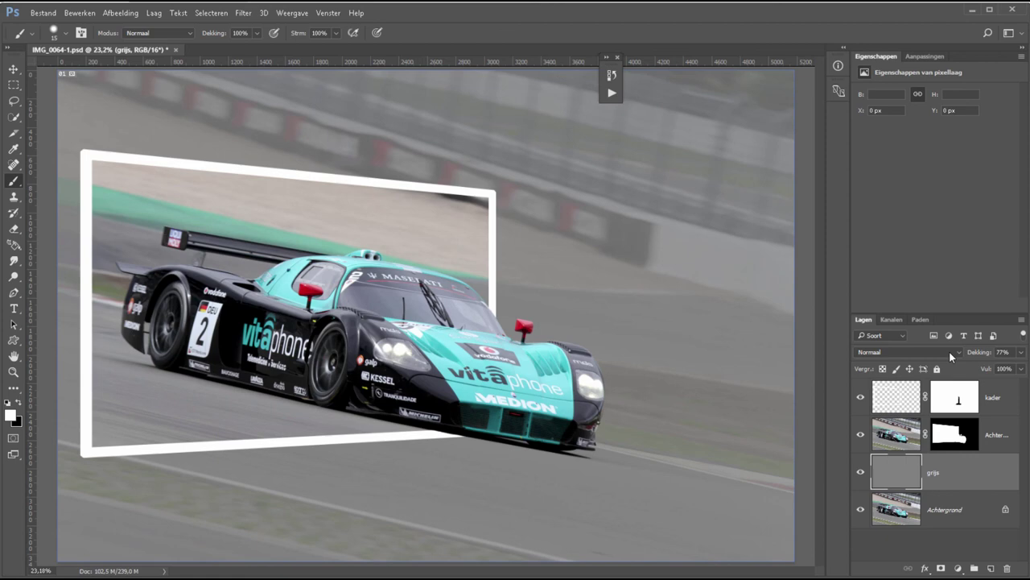
- Marquee the area to keep and crop the canvas to 4218 × 2812 px with Afbeelding > Uitsnijden
key(m)
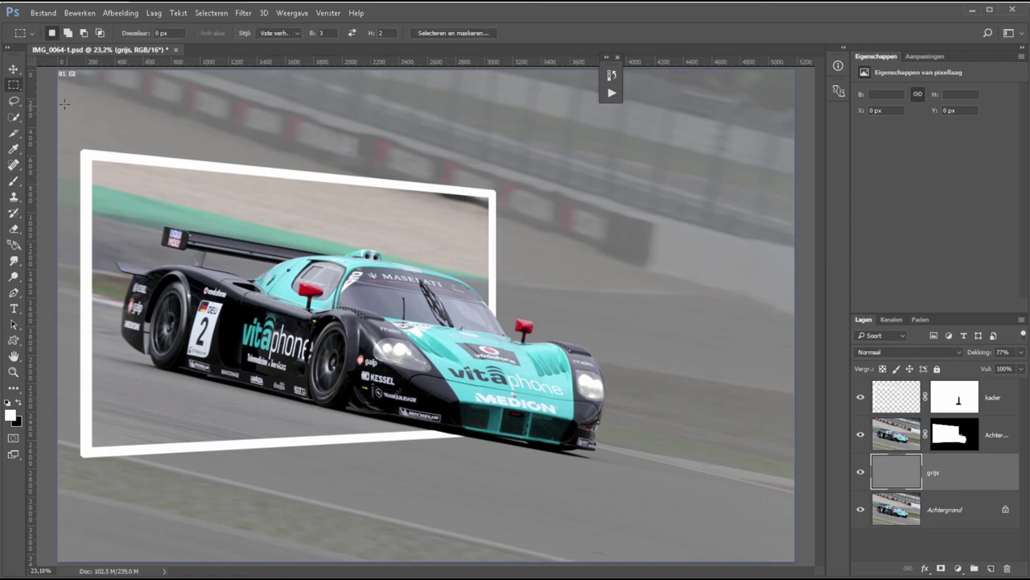
drag(55, 105, 658, 506)
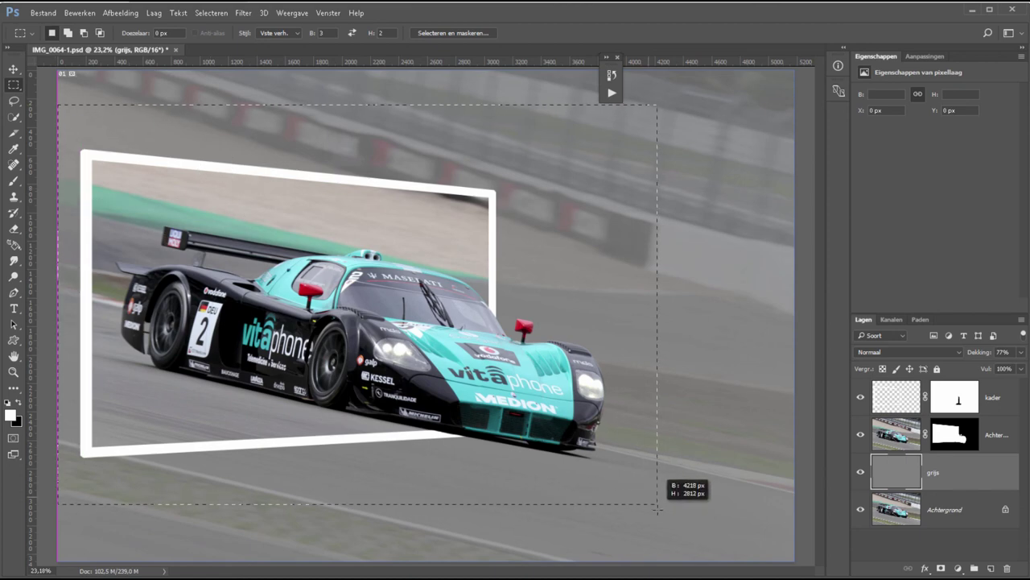
drag(658, 509, 653, 501)
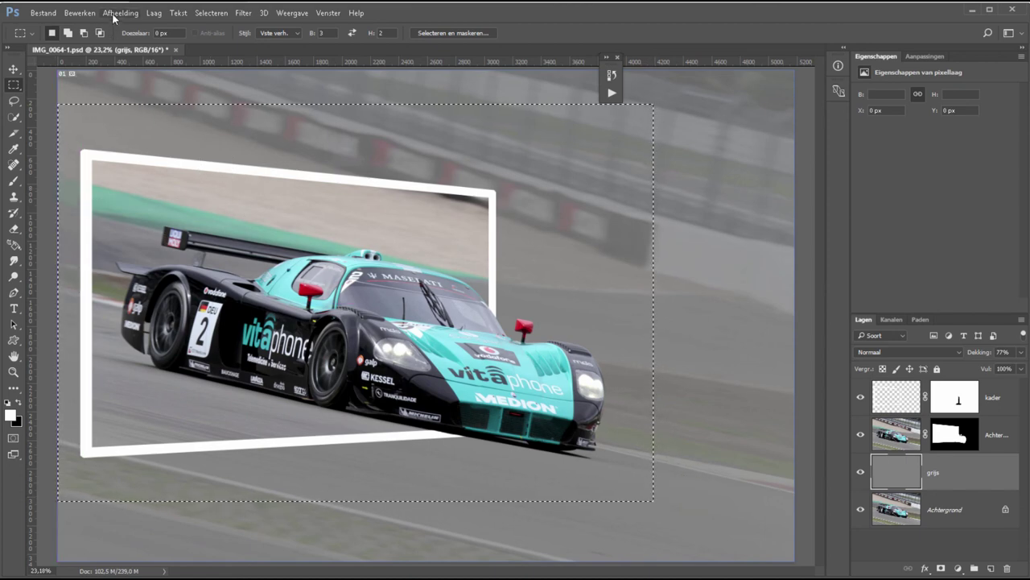
click(117, 14)
click(126, 136)
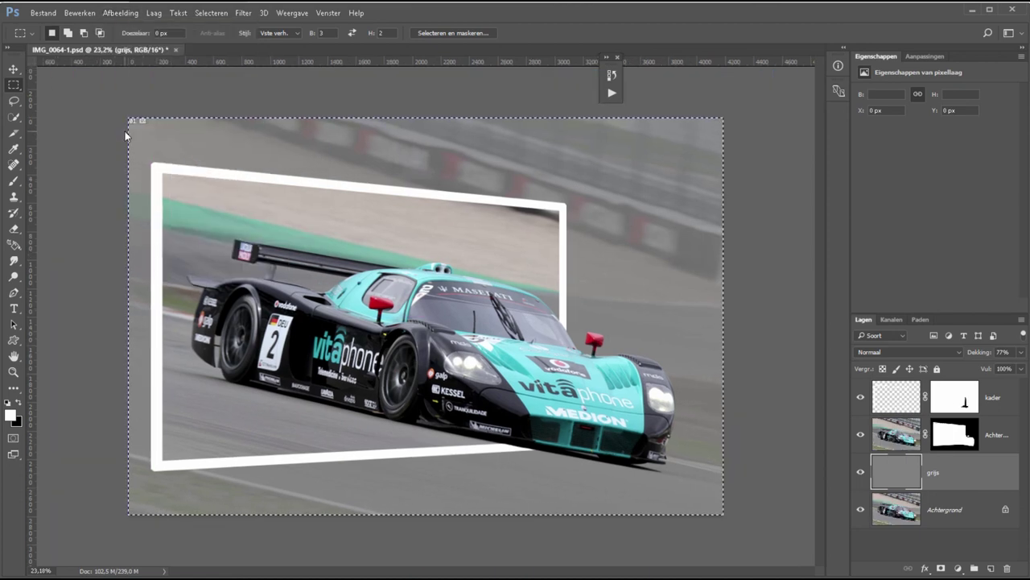